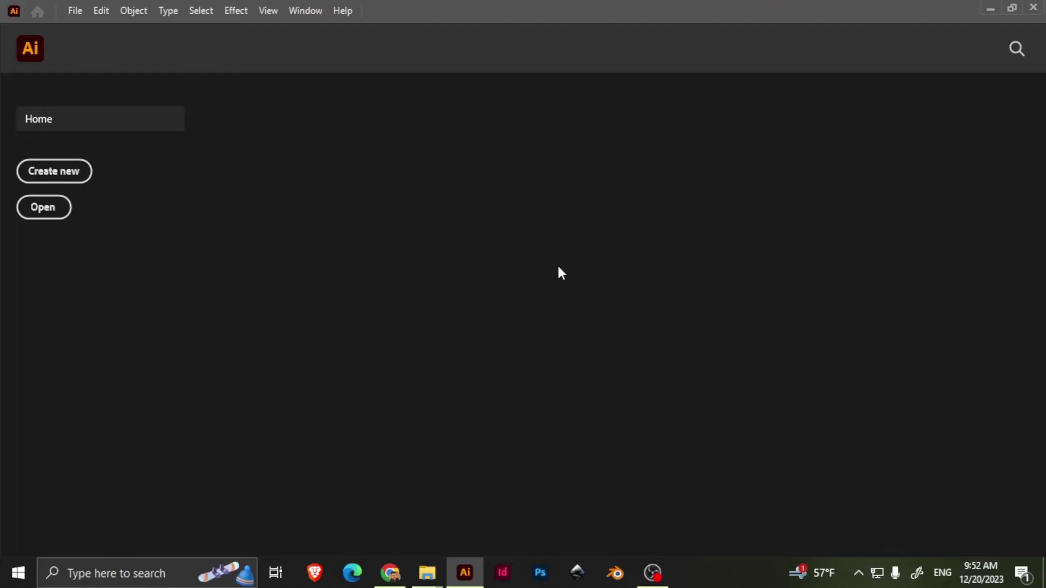
Switch to the browser and review the low-poly apple example and the Pixabay photo of red apples
left_click(391, 573)
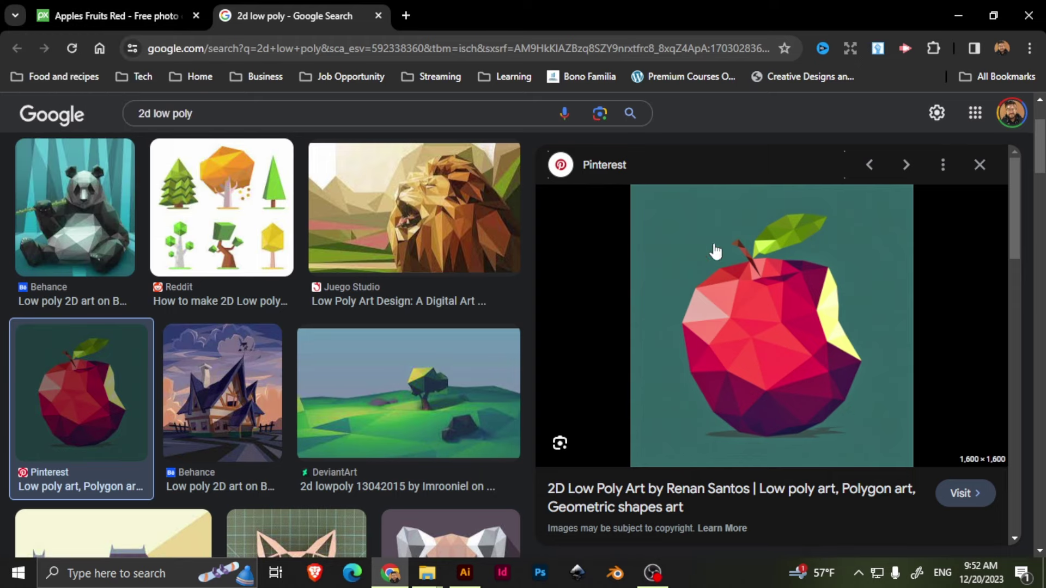
left_click(89, 16)
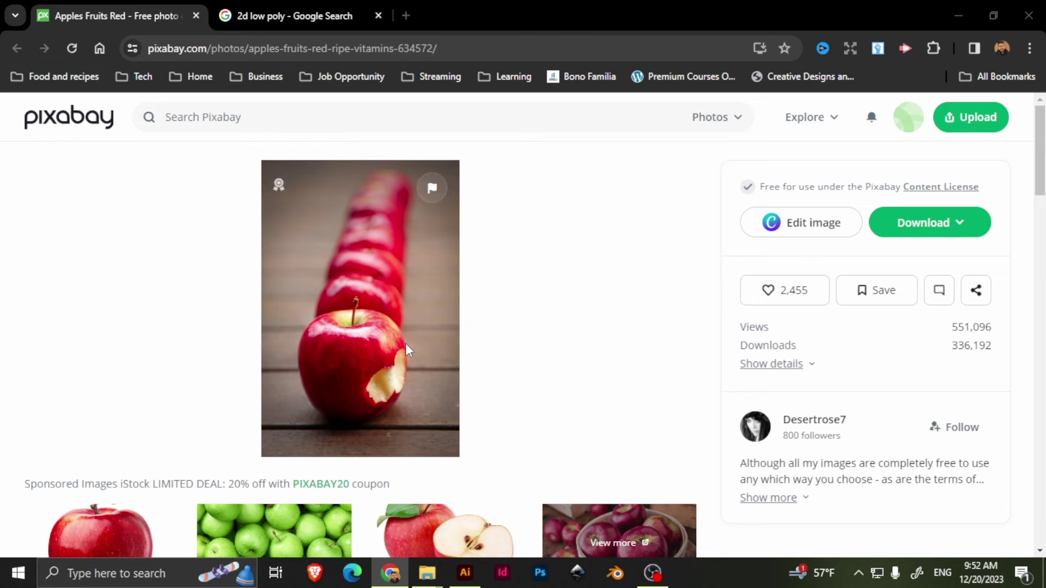
Switch to Illustrator and create a new 1920 x 1920 px document
key("alt+Tab")
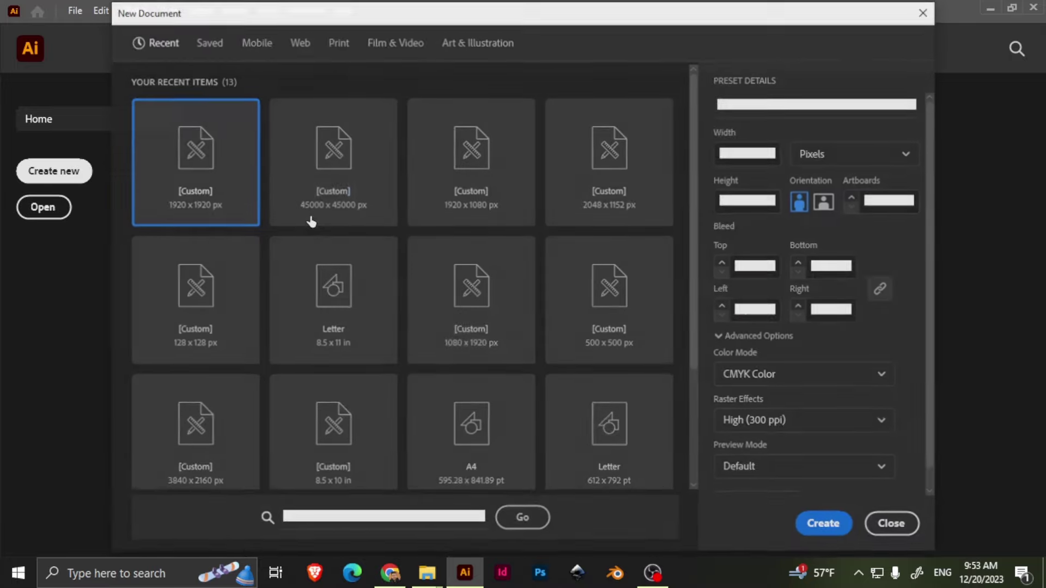
left_click(825, 524)
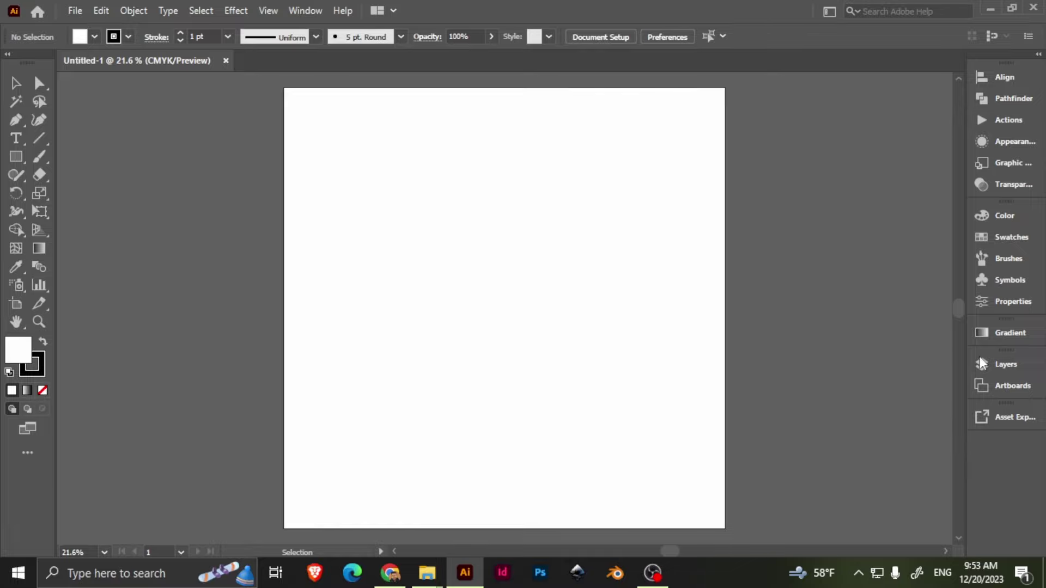
Place apples-634572_1920.jpg from the lowpoly-2D folder and center it horizontally and vertically on the artboard
mouse_move(427, 572)
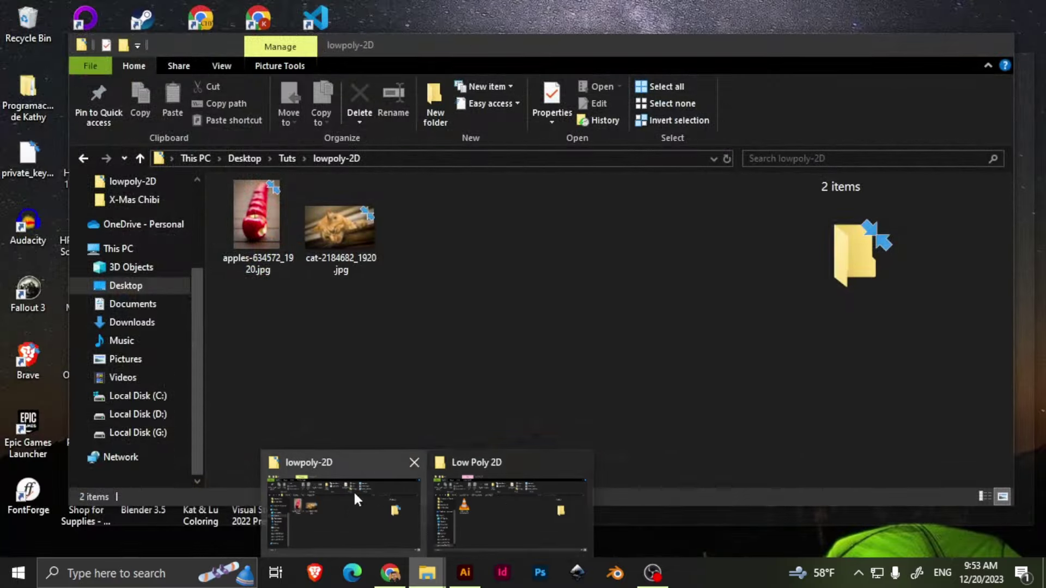
left_click(353, 493)
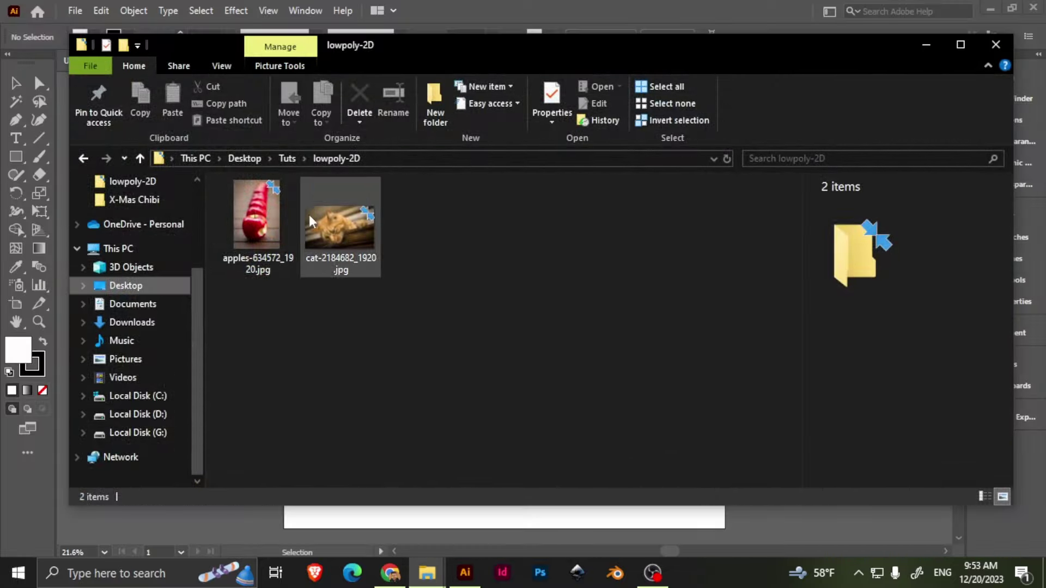
left_click_drag(283, 266, 518, 336)
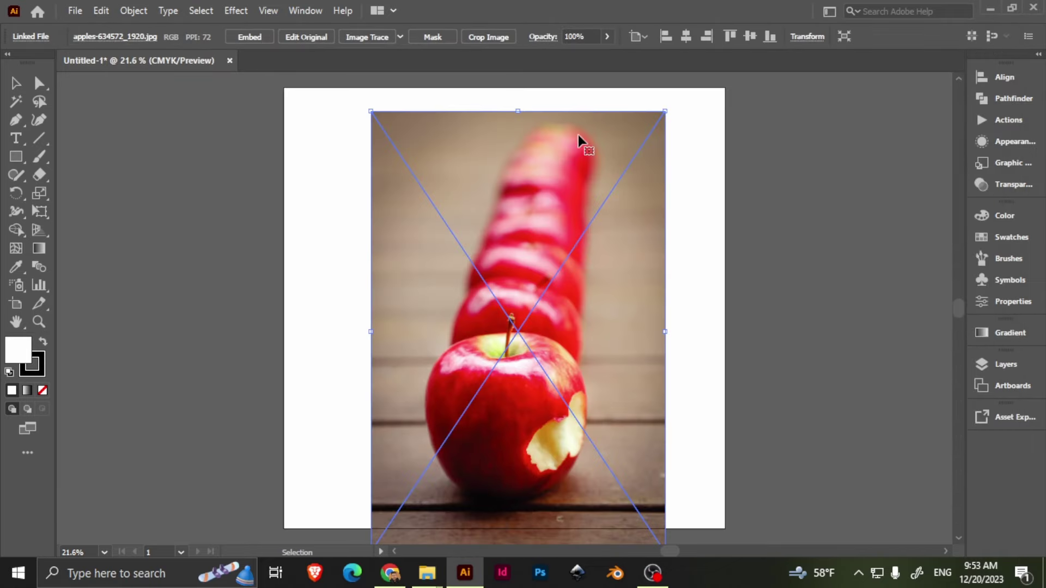
left_click(686, 36)
left_click(750, 36)
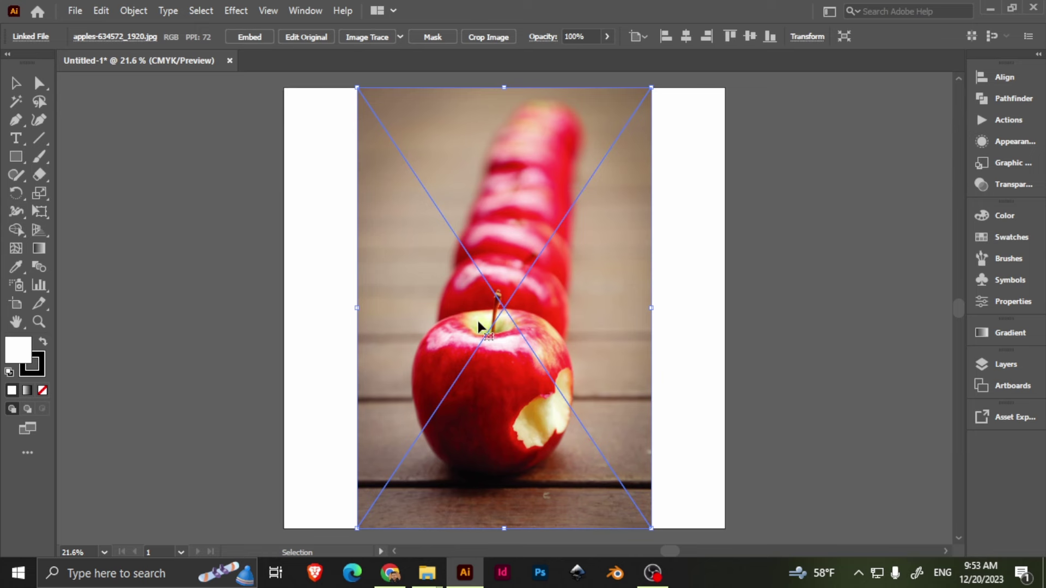
Enlarge the apple photo proportionally to about 1871 x 2806 px and move it up so the bitten apple sits in the artboard's middle
scroll(517, 273, "down", 1)
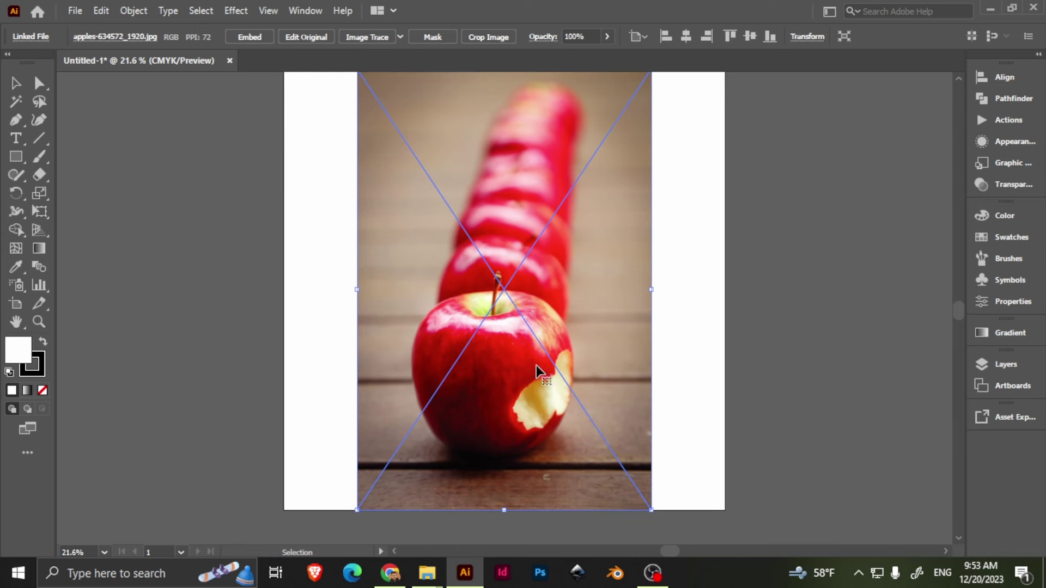
scroll(469, 353, "up", 2)
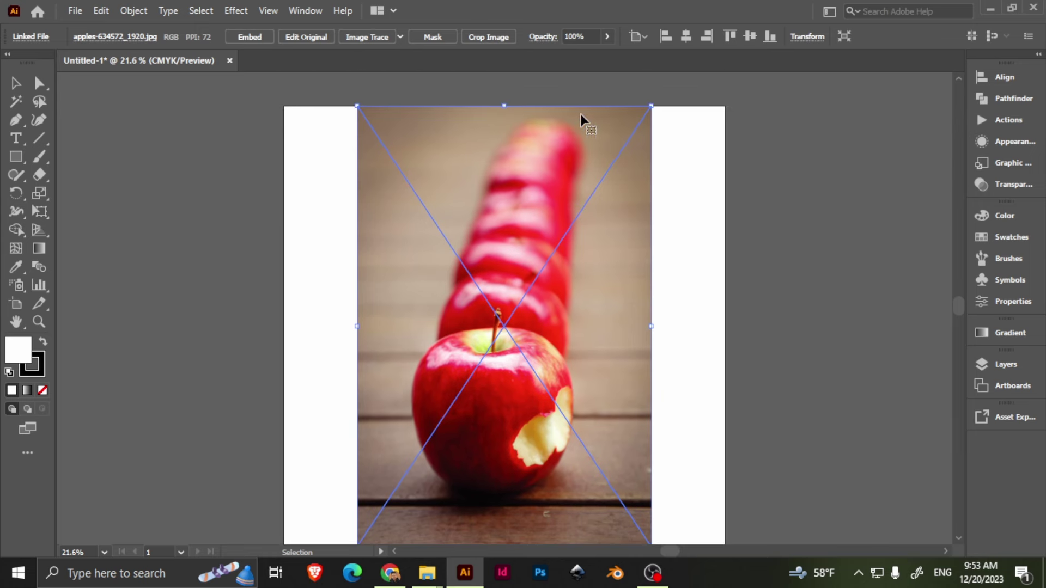
left_click_drag(649, 112, 714, 231)
scroll(684, 324, "down", 10)
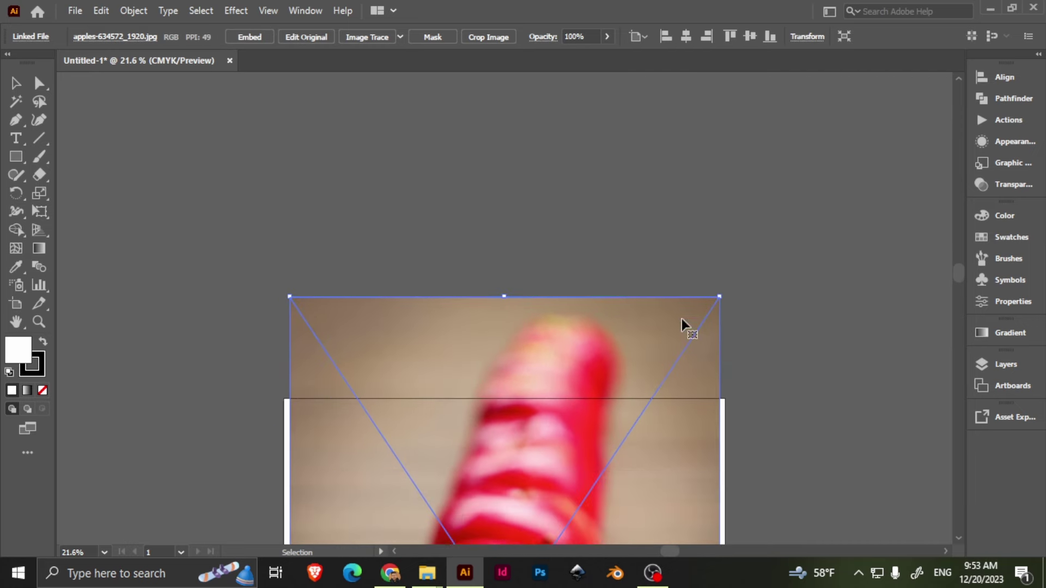
scroll(681, 329, "down", 15)
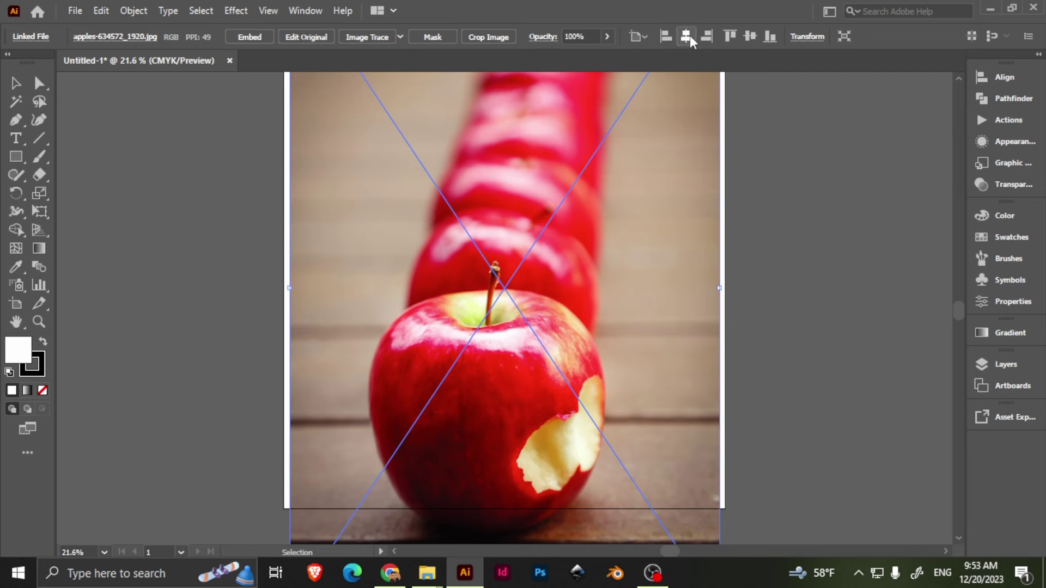
left_click_drag(539, 310, 581, 162)
left_click_drag(689, 203, 712, 226)
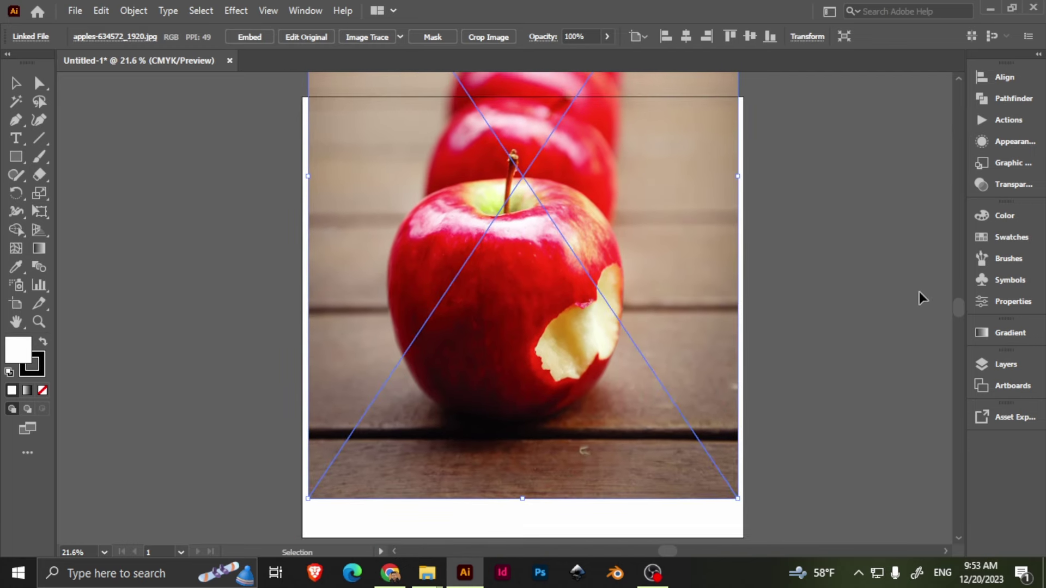
Set the apple photo's opacity to 50%
left_click(1000, 308)
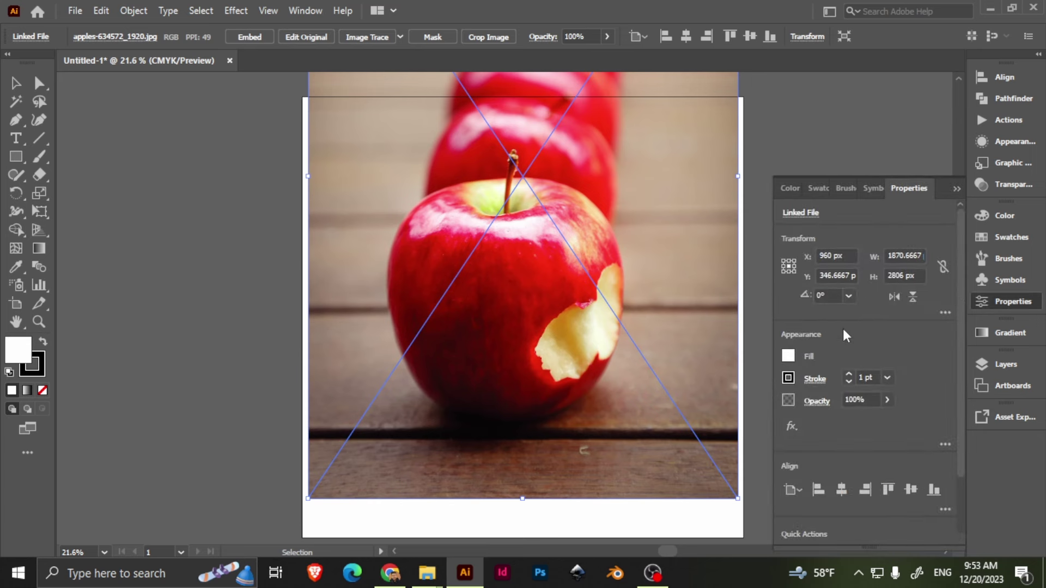
left_click(886, 399)
left_click_drag(883, 418, 856, 419)
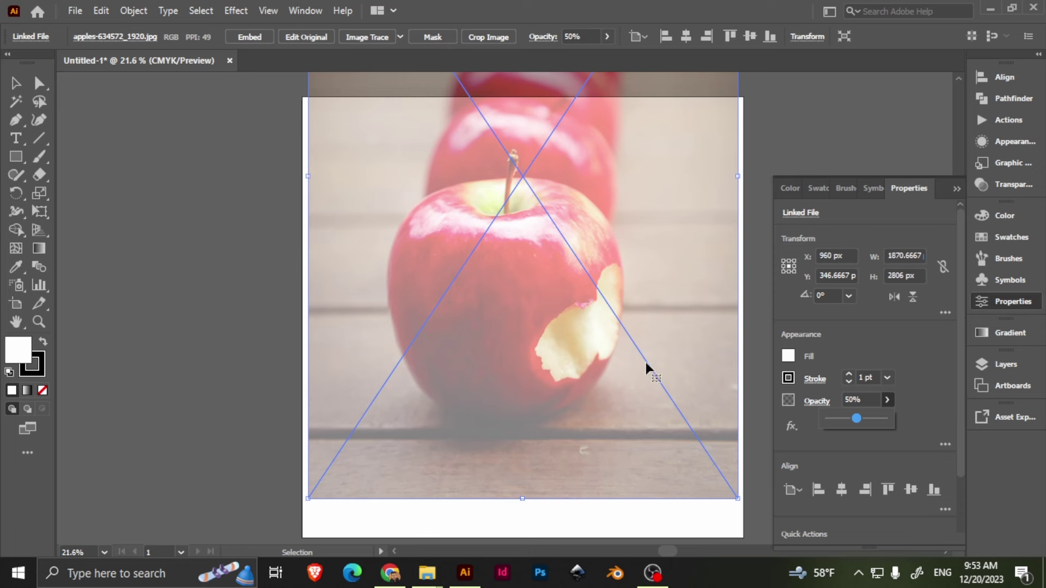
Lock the photo's layer, Layer 1, and add a new layer above it for tracing
left_click(1004, 363)
left_click(775, 381)
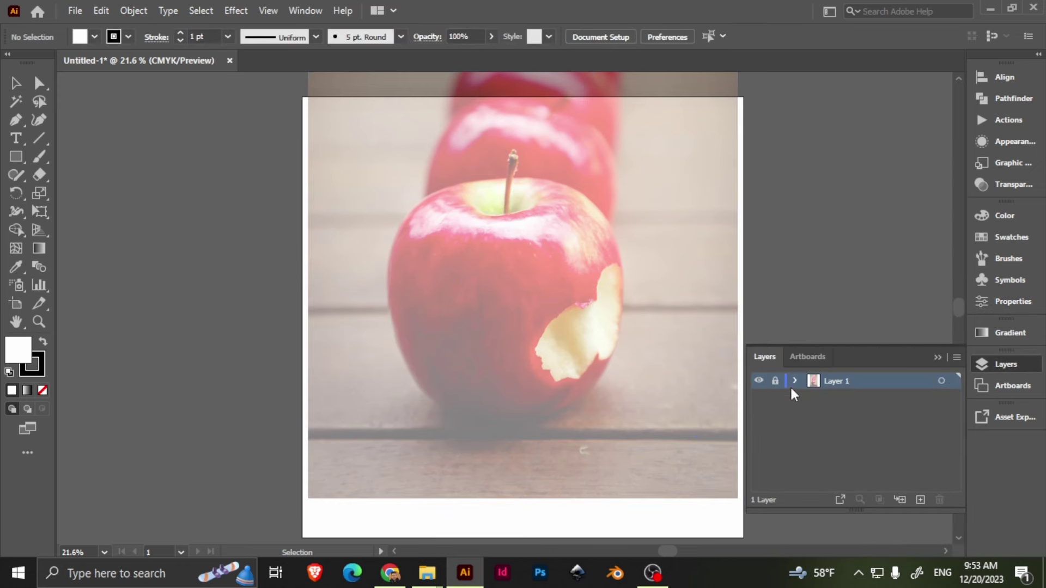
left_click(919, 500)
key("a")
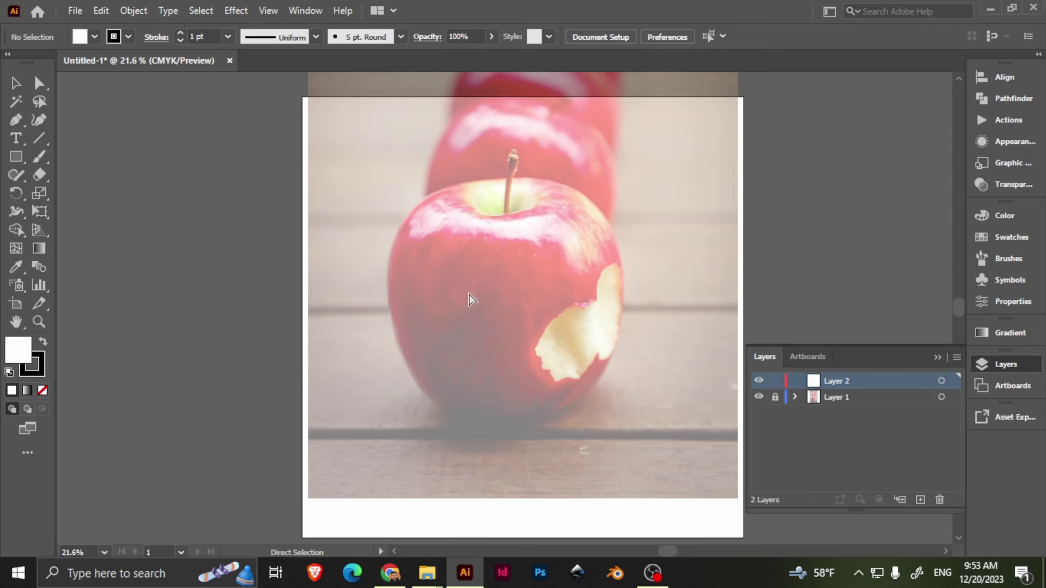
Save the document as apple-low-poly in Adobe Illustrator format, accepting the Illustrator 2020 options
key("ctrl+s")
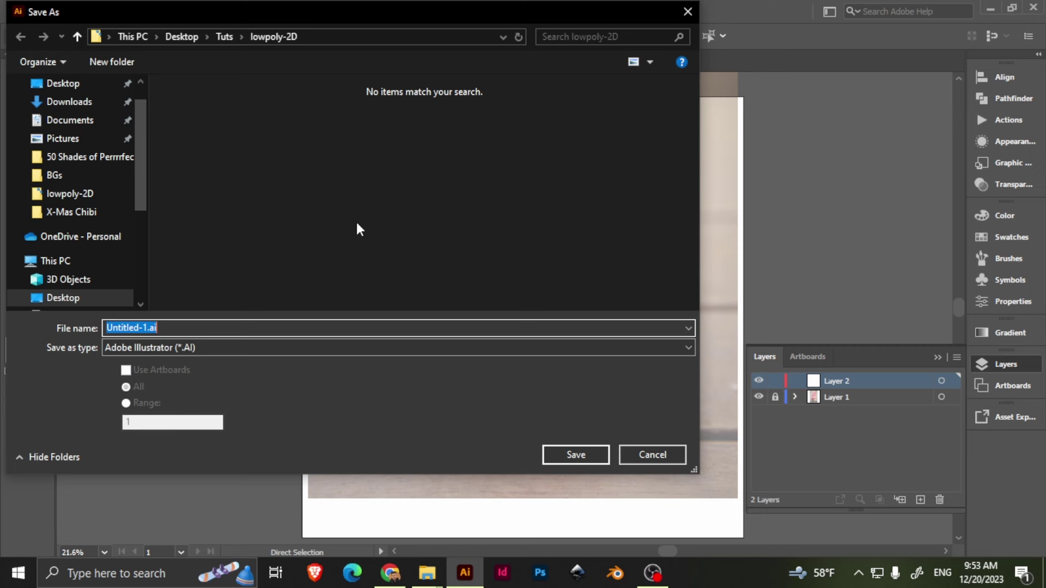
type("apple-low-poly")
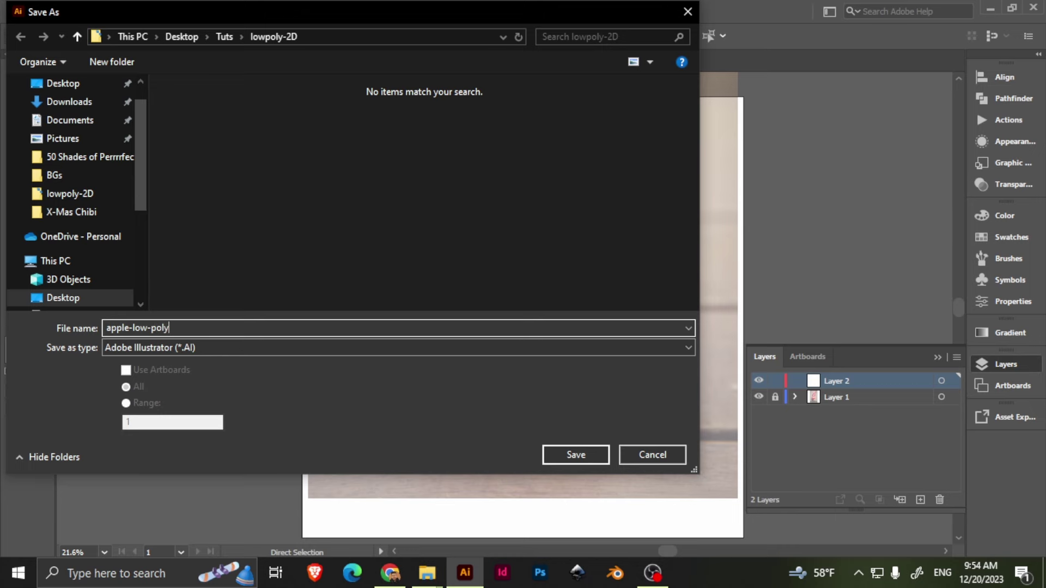
key("Return")
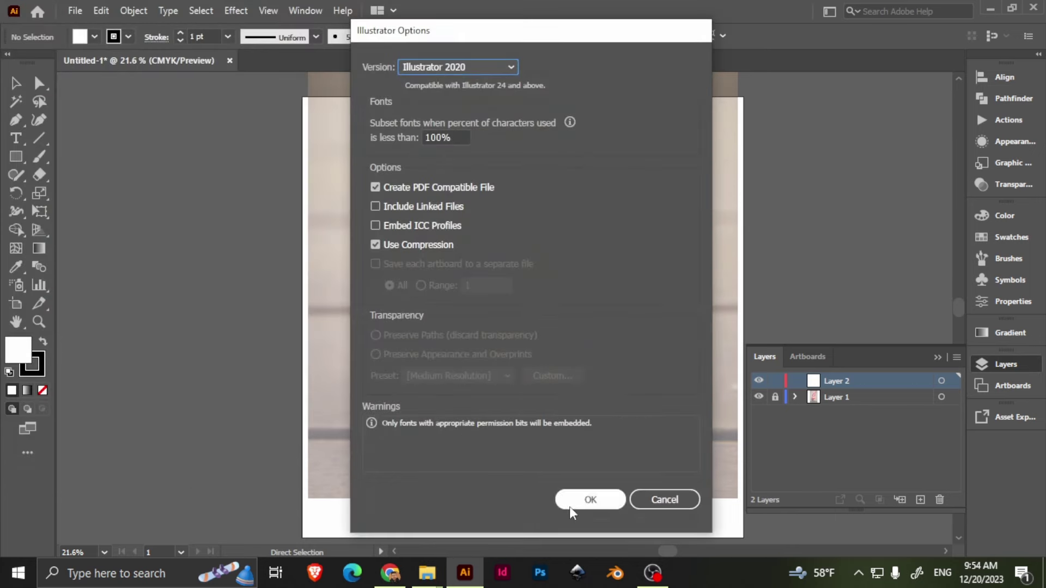
left_click(591, 505)
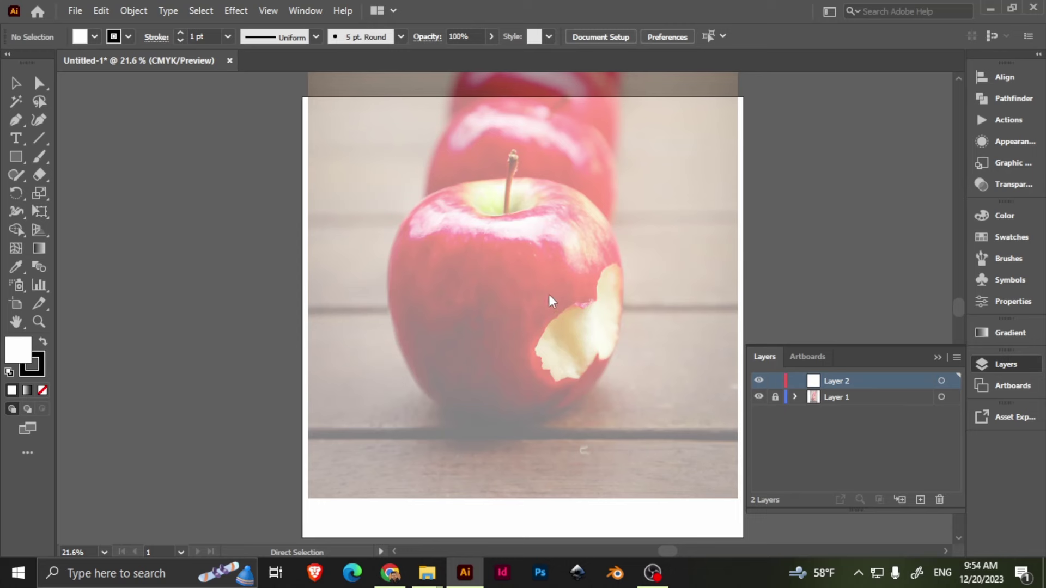
Draw a straight line segment along the bitten apple's upper-right edge and set its stroke weight to 5 pt
key("v")
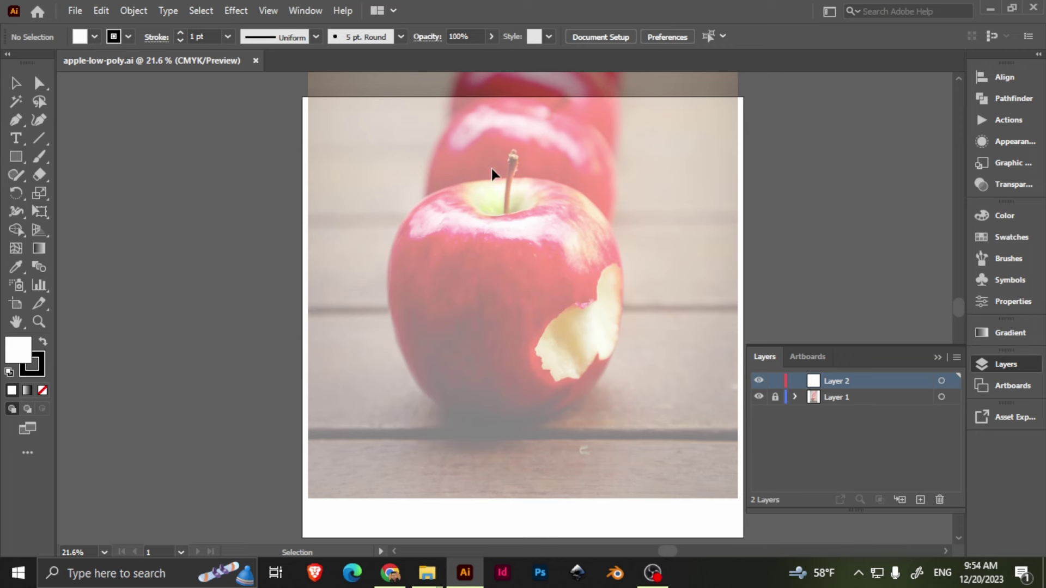
left_click(38, 139)
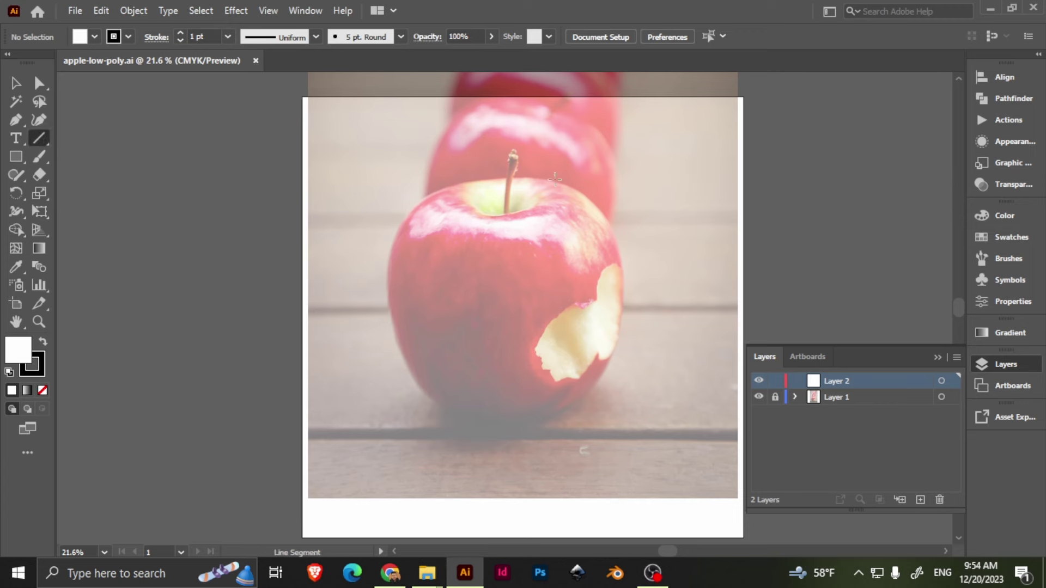
left_click_drag(341, 174, 623, 254)
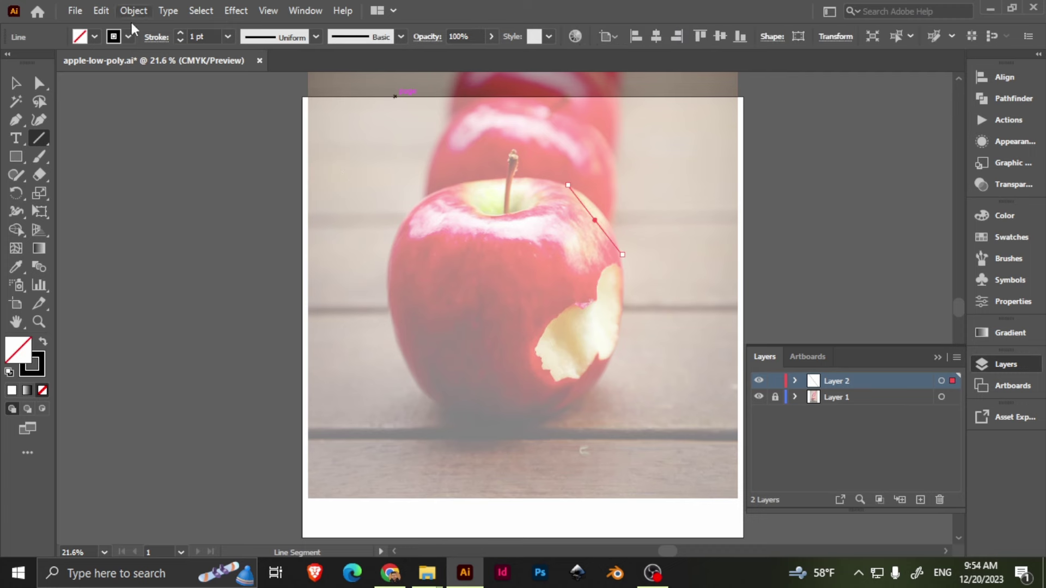
left_click(181, 33)
left_click(181, 33)
left_click(180, 33)
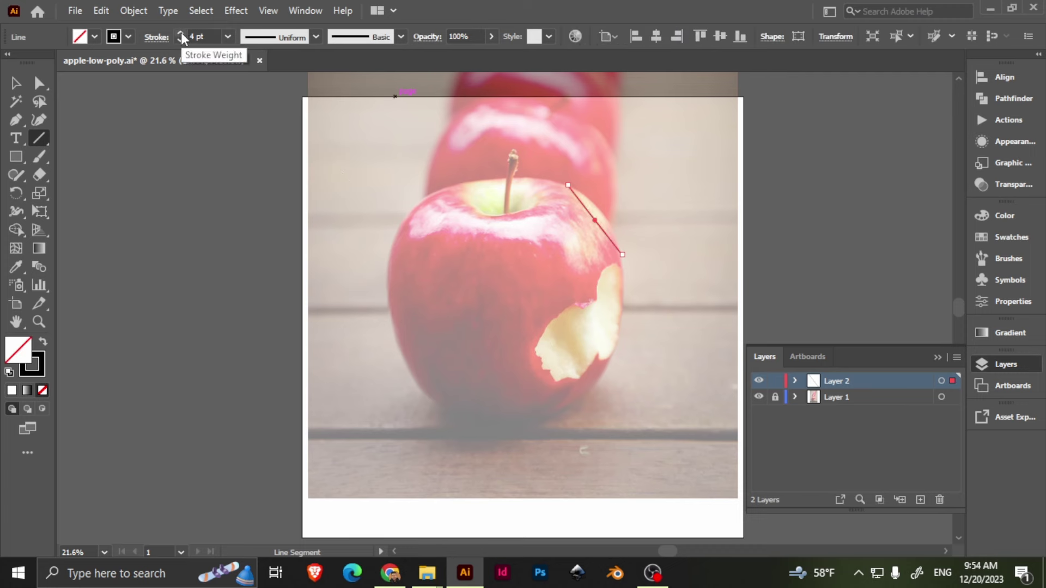
left_click(181, 33)
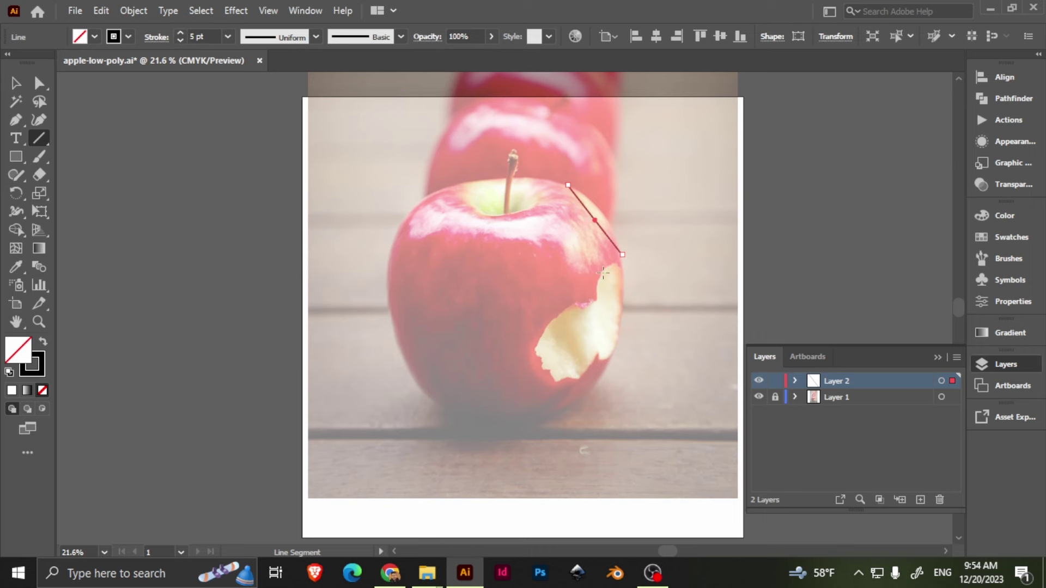
Complete a triangle with two more line segments from the first line's ends, meeting inside the apple just above the bite
left_click_drag(623, 254, 589, 285)
left_click_drag(568, 186, 588, 284)
Adjust the lower line's anchor point at the triangle's right corner so it meets the outer line's end
scroll(635, 255, "up", 8)
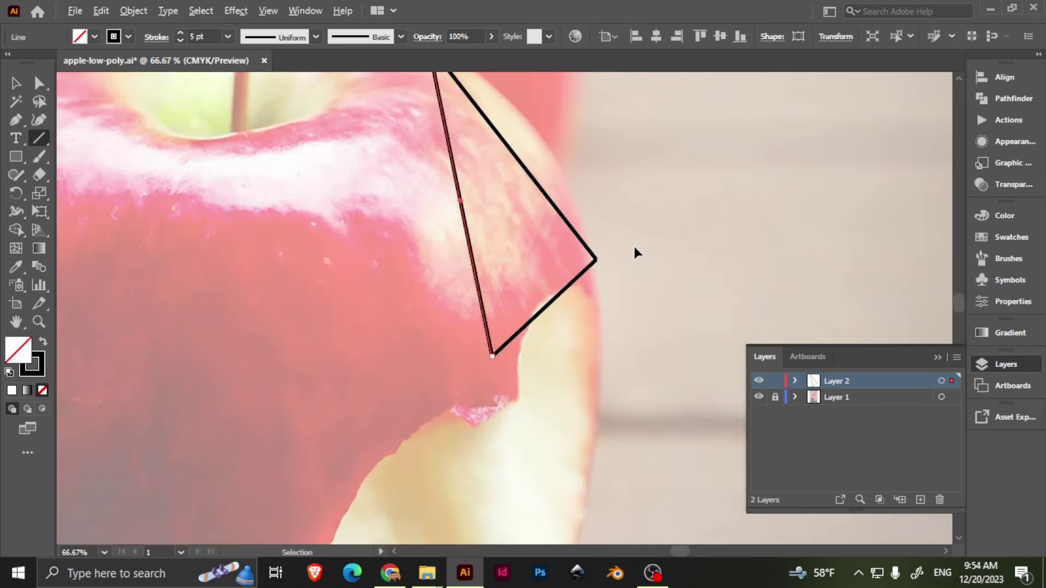
key("a")
left_click(462, 315)
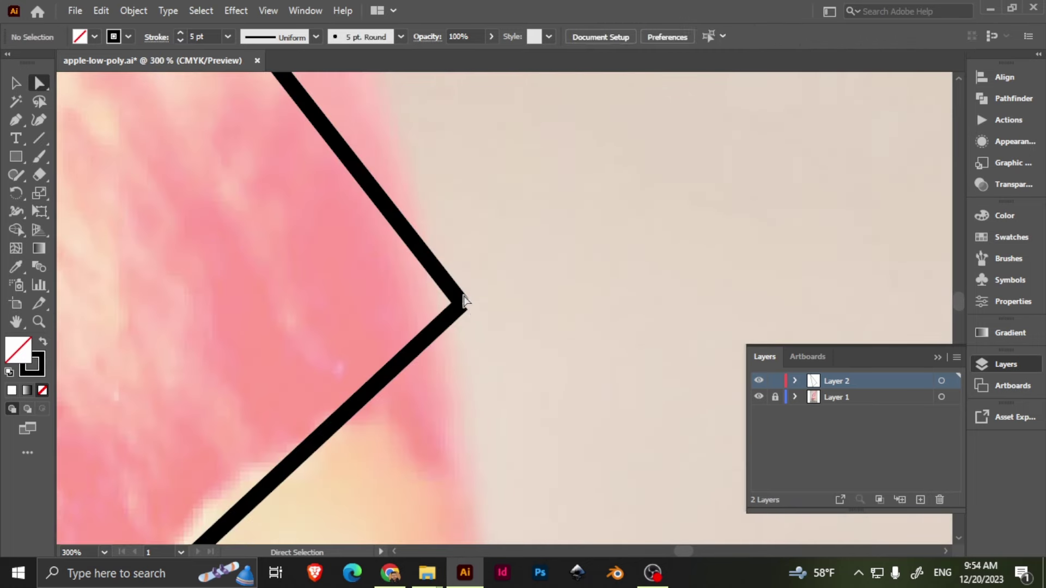
left_click_drag(464, 300, 466, 299)
left_click(467, 310)
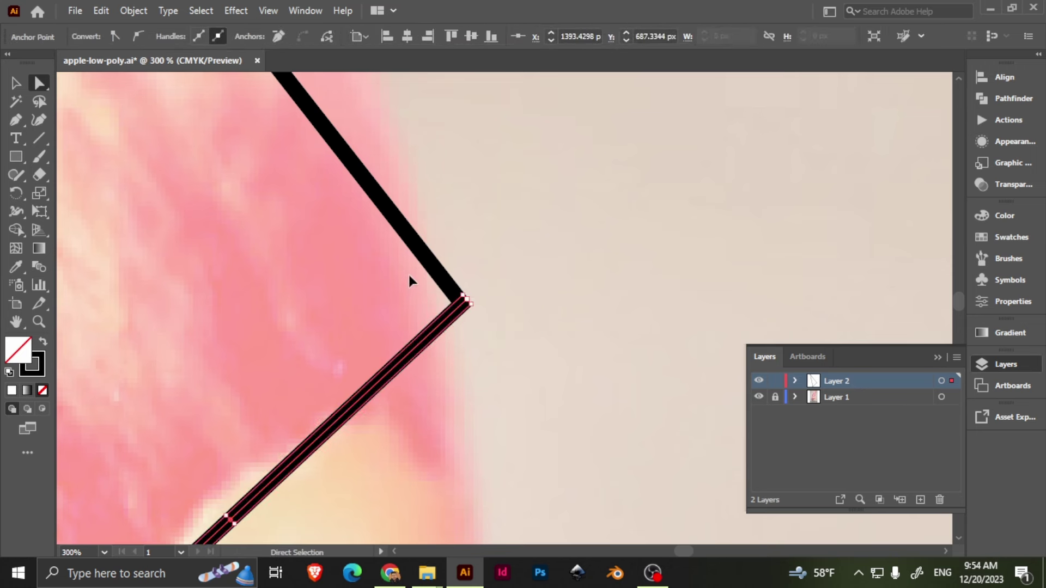
Move the lower line's other anchor point to align with the inner line's end at the triangle's bottom corner
scroll(407, 272, "down", 3)
scroll(342, 269, "down", 3)
scroll(445, 305, "up", 4)
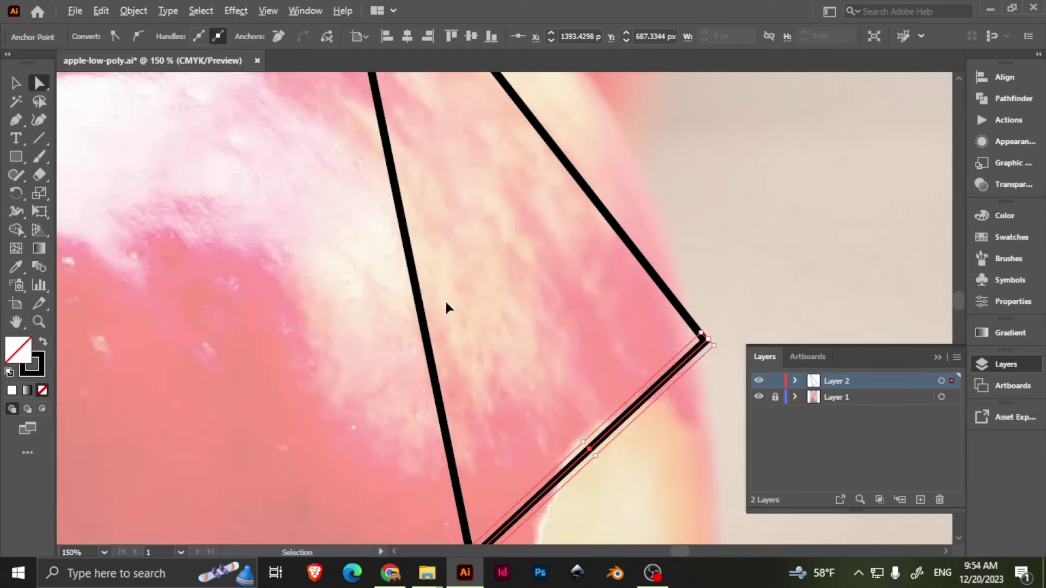
left_click_drag(493, 341, 467, 187)
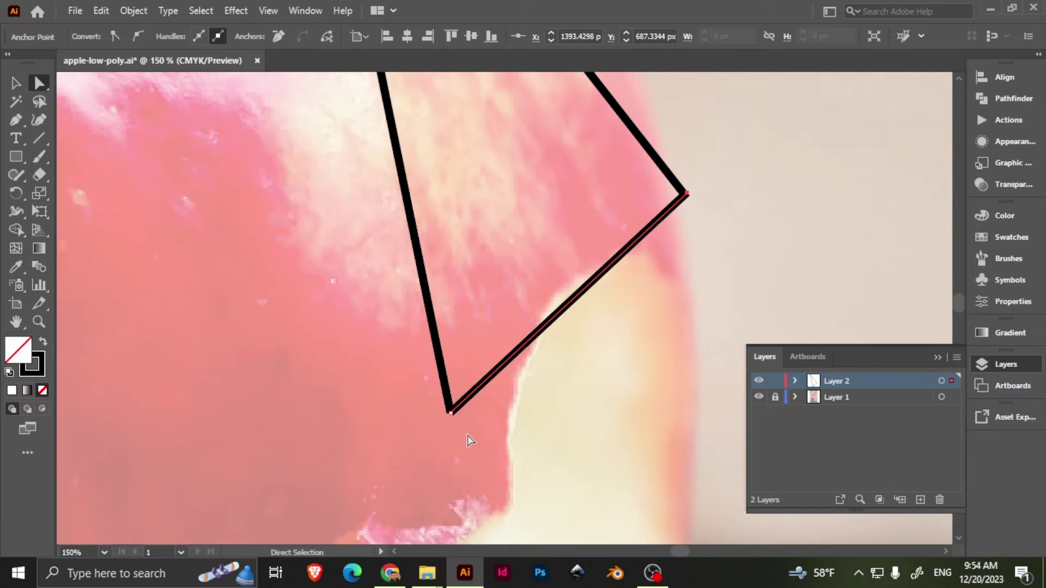
scroll(479, 354, "up", 5)
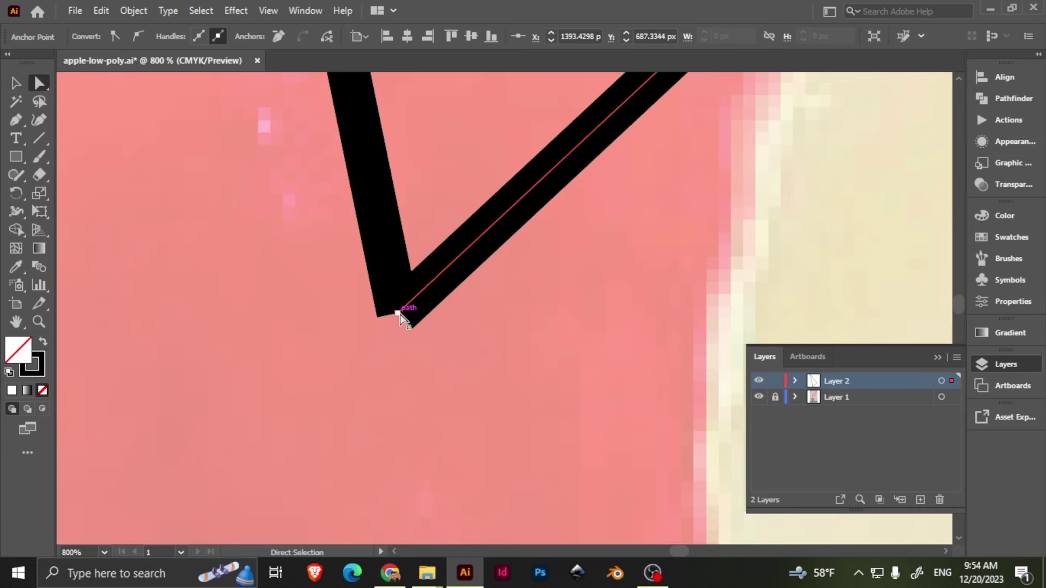
left_click_drag(399, 314, 378, 305)
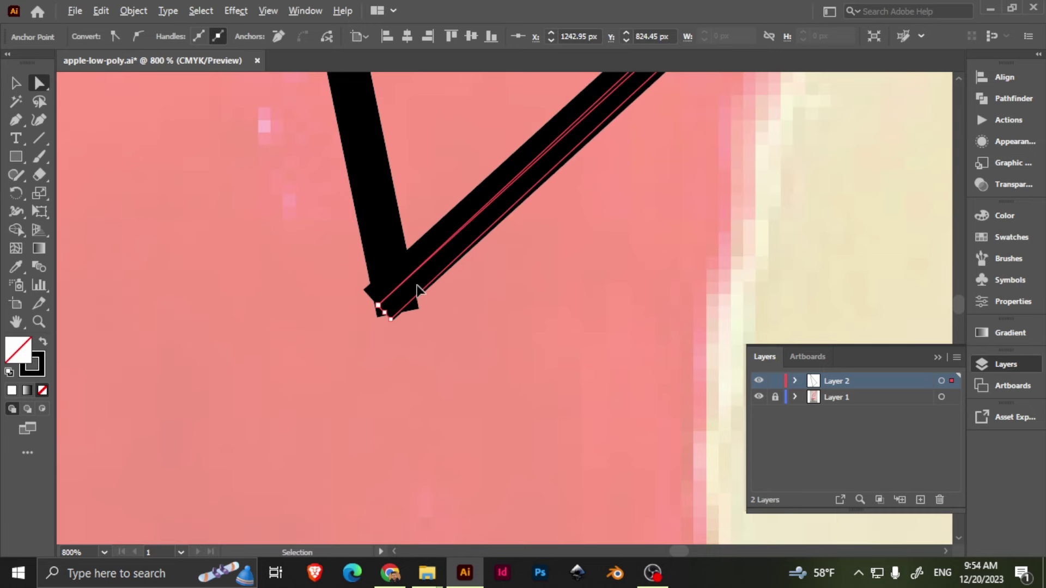
scroll(416, 289, "down", 8)
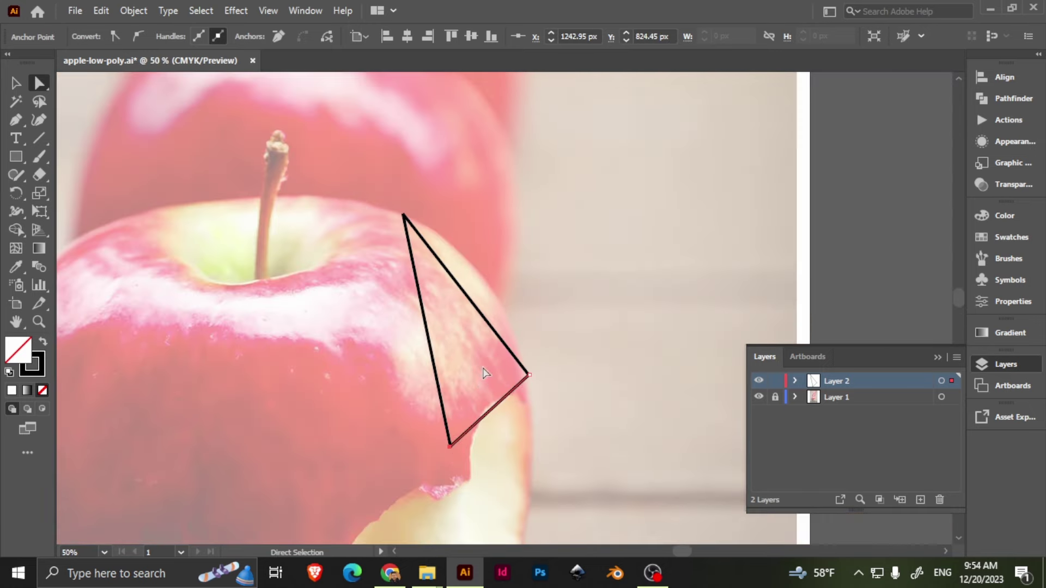
scroll(485, 373, "down", 2)
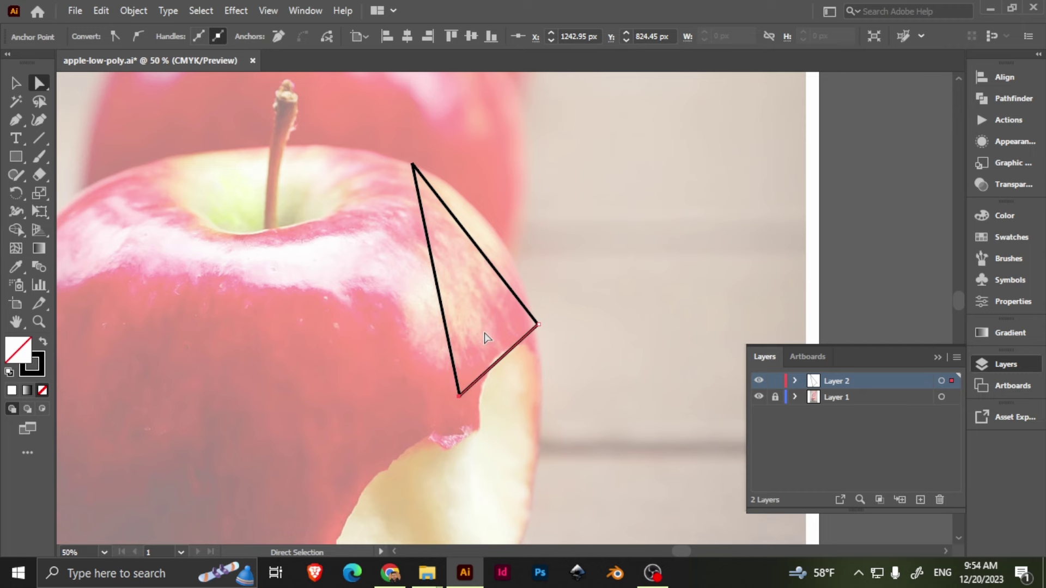
Merge the area enclosed by the three line segments into one triangle with the Shape Builder tool
left_click(487, 259)
key("shift+m")
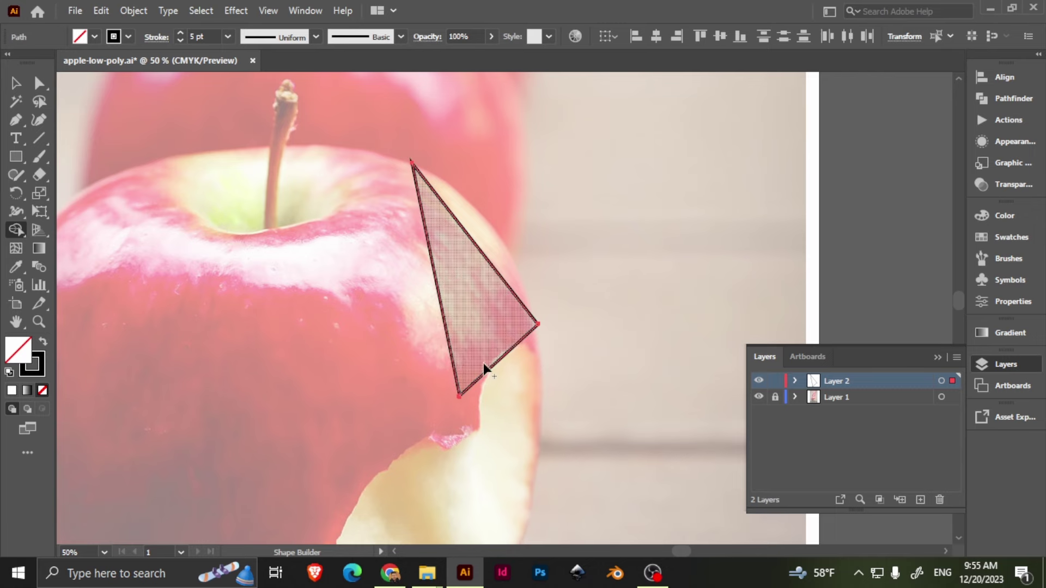
scroll(483, 341, "up", 4)
scroll(483, 321, "down", 4)
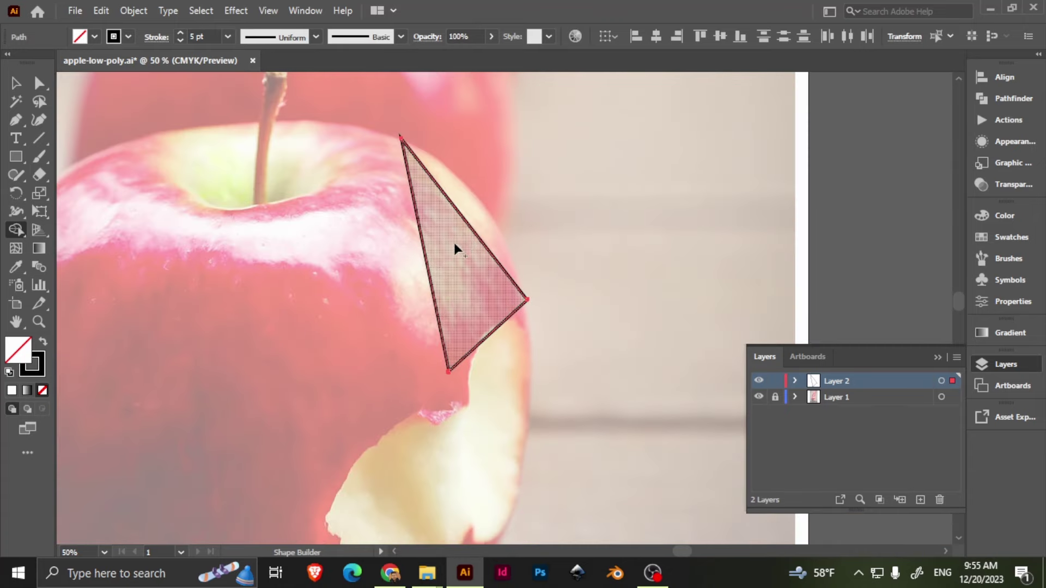
Move the merged triangle off the apple's edge towards the wooden background to separate it from leftover line pieces
key("v")
left_click(504, 220)
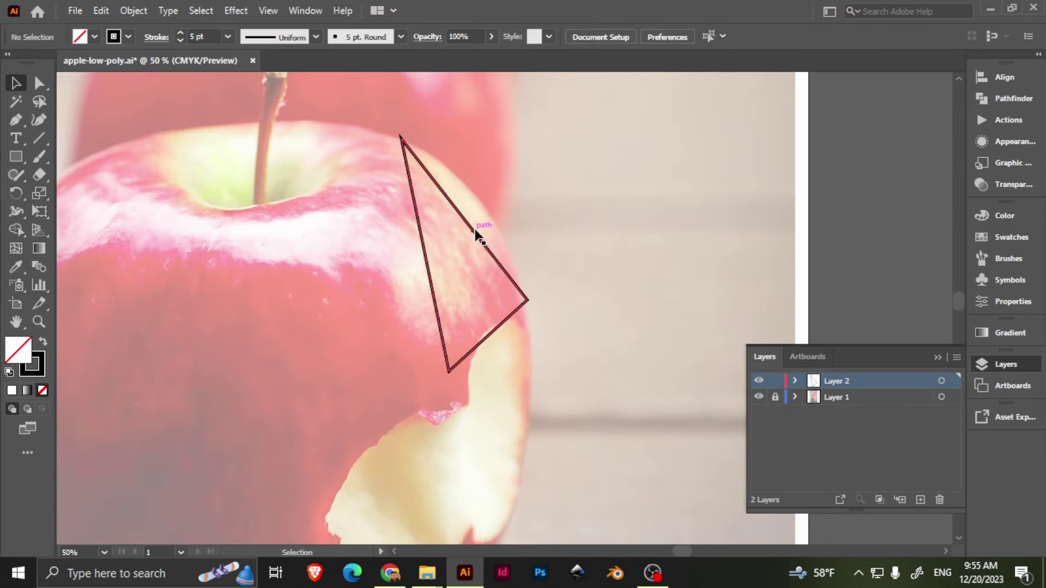
left_click(479, 233)
left_click_drag(479, 233, 533, 224)
key("ctrl+z")
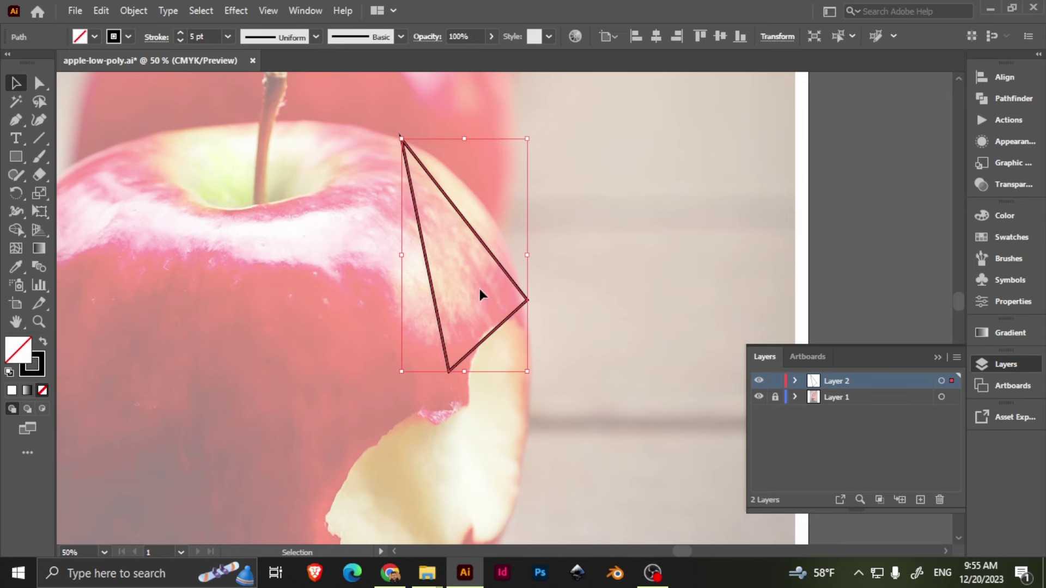
left_click_drag(485, 258, 562, 240)
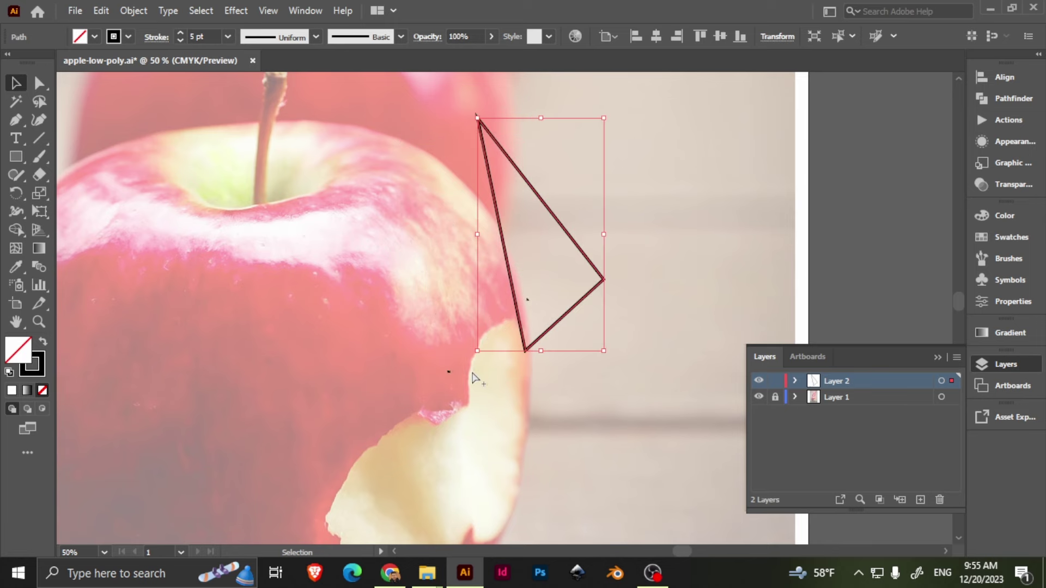
Delete the tiny leftover line pieces at the merged triangle's former lower and outer corners
scroll(474, 374, "up", 3)
left_click_drag(424, 418, 381, 362)
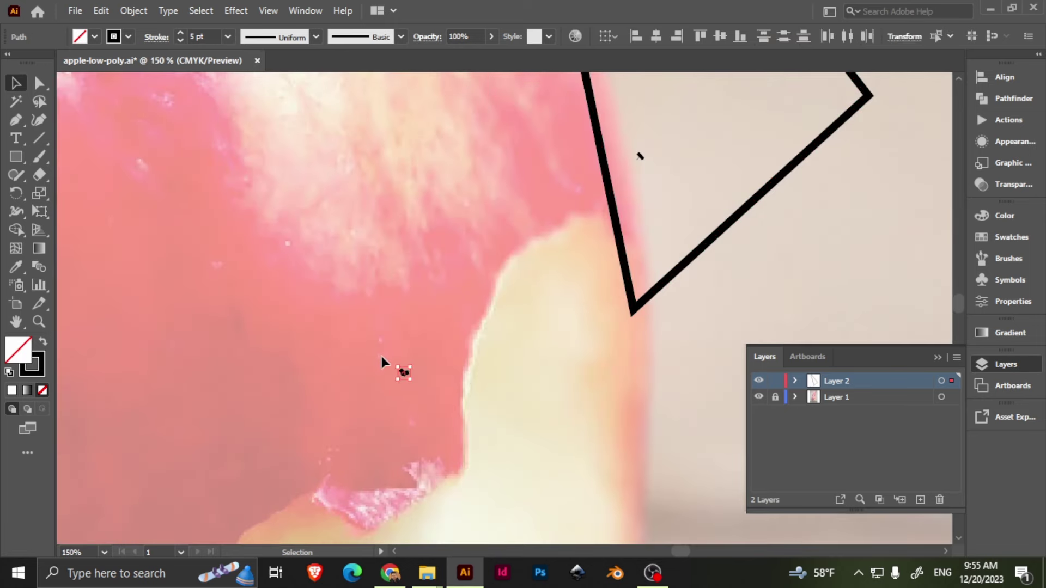
key("Delete")
scroll(452, 378, "right", 5)
scroll(452, 377, "up", 2)
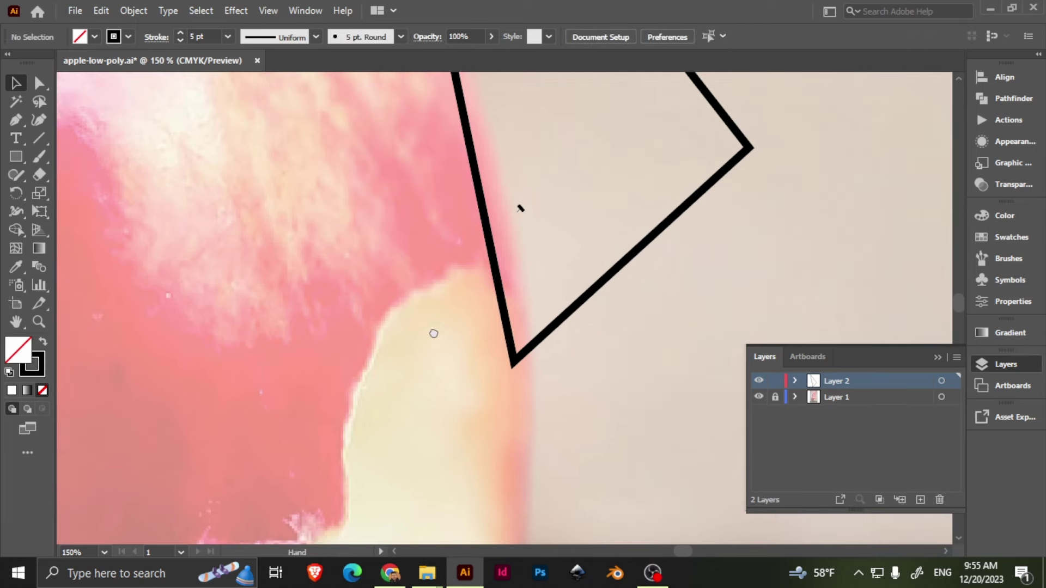
left_click(519, 207)
key("Delete")
scroll(485, 327, "down", 3)
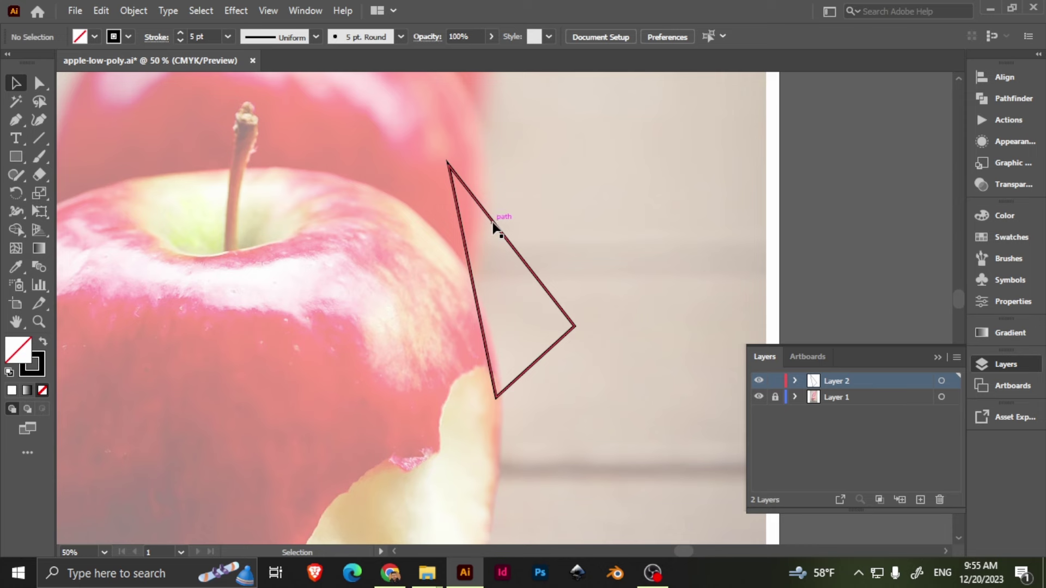
Undo the triangle's move, merge and line segments until Layer 2 is empty
left_click_drag(496, 223, 452, 232)
key("ctrl+z")
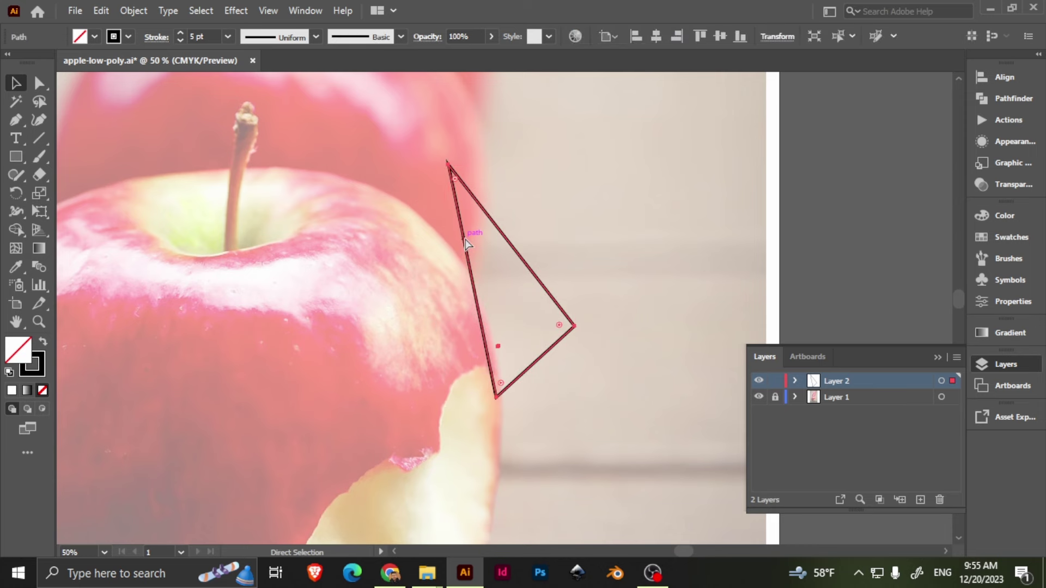
key("ctrl+z")
key("ctrl+z")
key("ctrl+z")
key("ctrl+z")
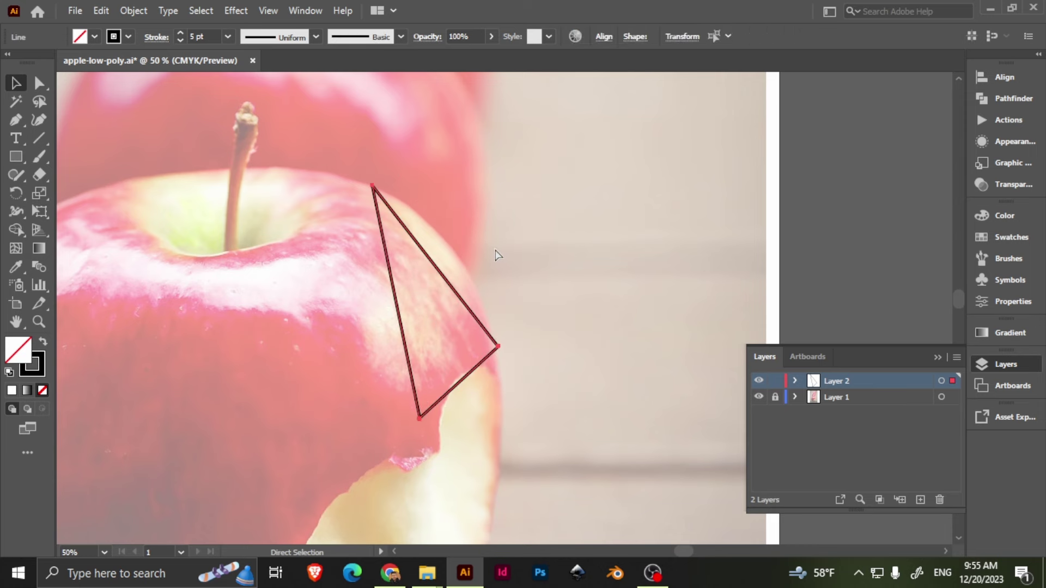
key("ctrl+z")
key("ctrl+z")
key("ctrl+z")
key("ctrl+z")
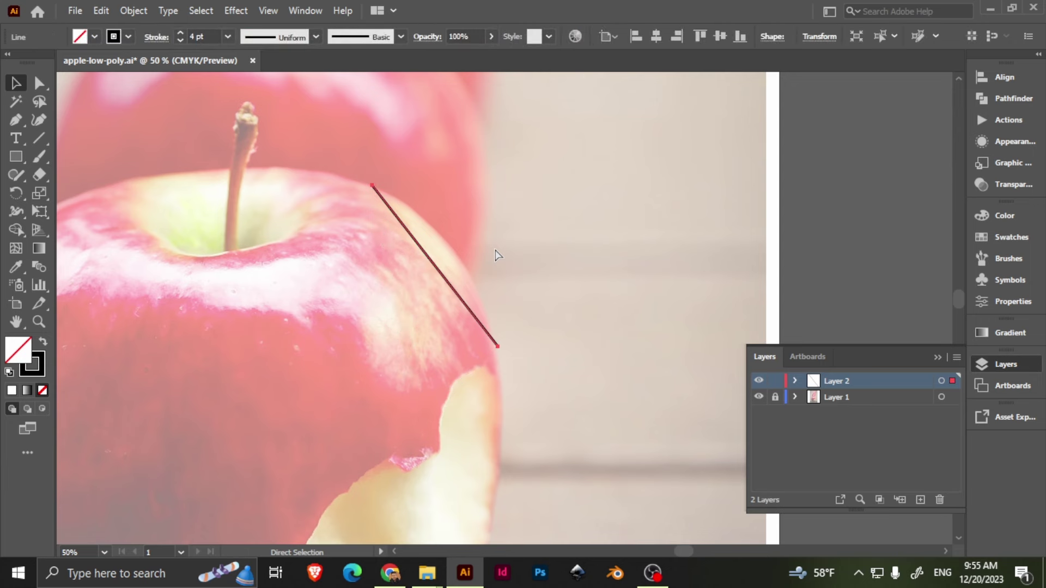
key("ctrl+z")
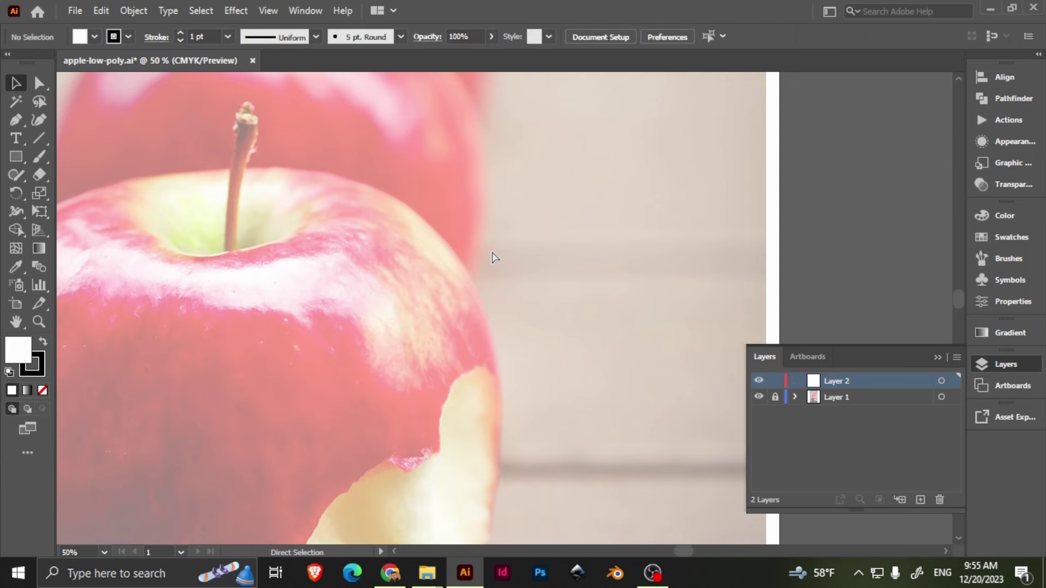
key("ctrl+z")
Draw a narrow closed triangle with the Pen tool on the apple's outer edge just above the bite
left_click_drag(163, 246, 211, 243)
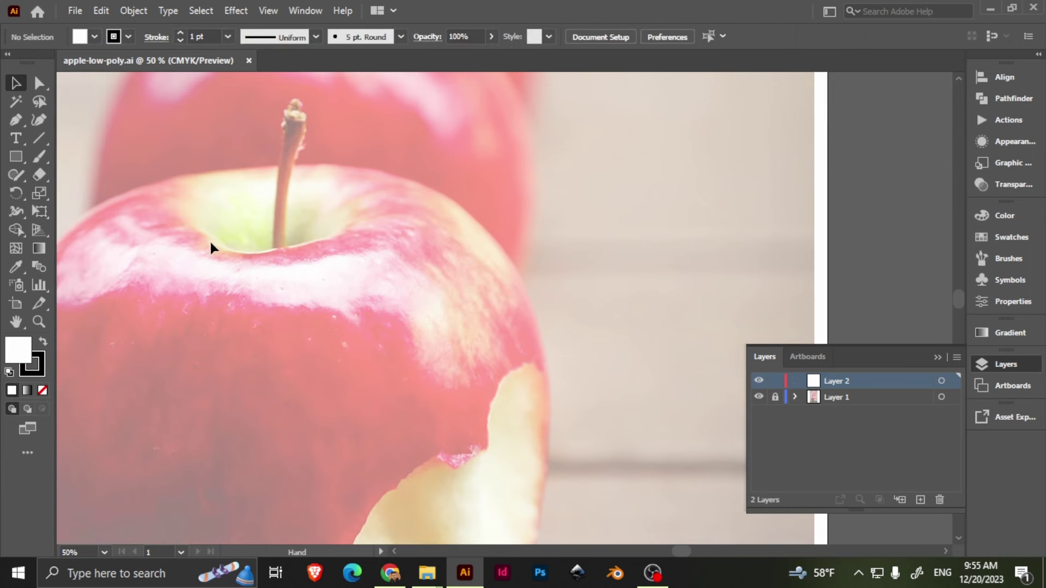
left_click(16, 120)
left_click_drag(427, 269, 476, 212)
left_click_drag(387, 321, 565, 320)
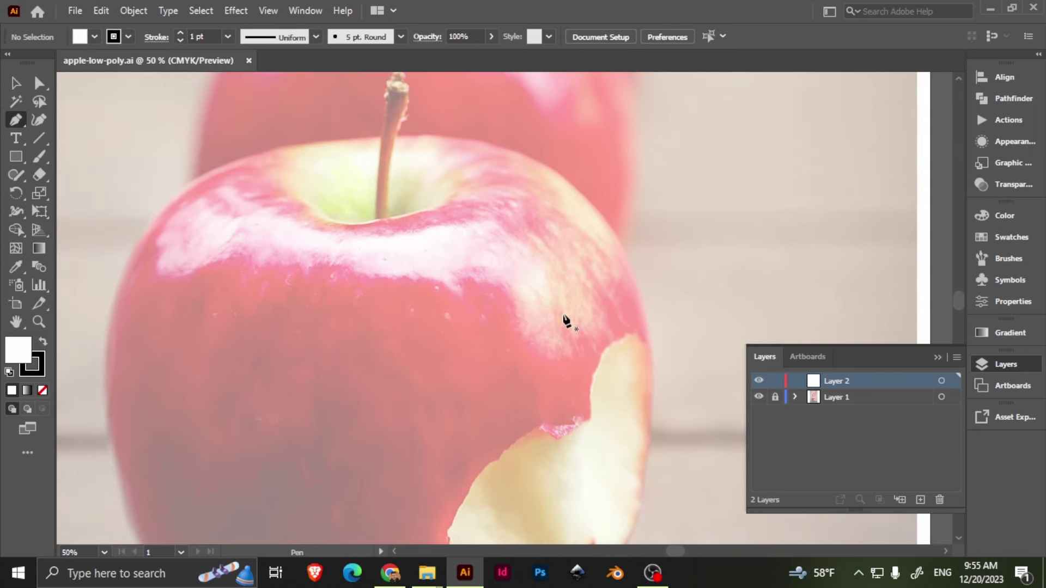
left_click(650, 343)
left_click(635, 269)
left_click(630, 330)
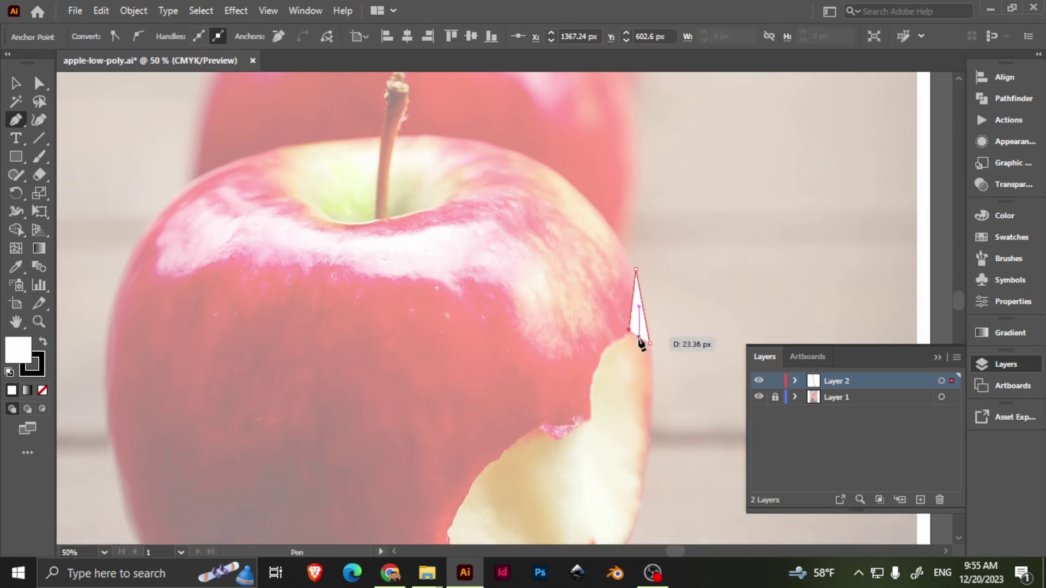
left_click(648, 343)
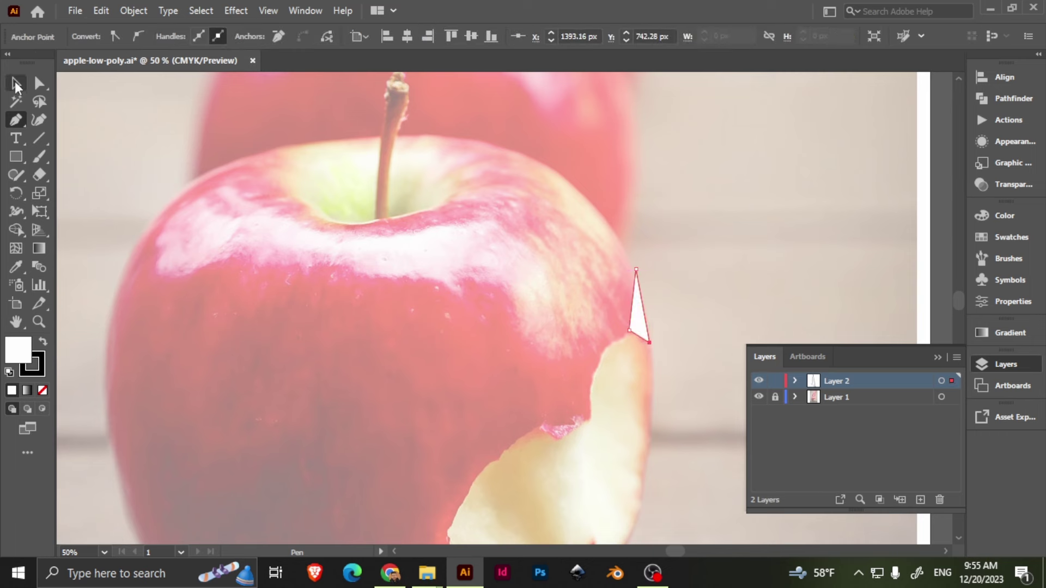
key("v")
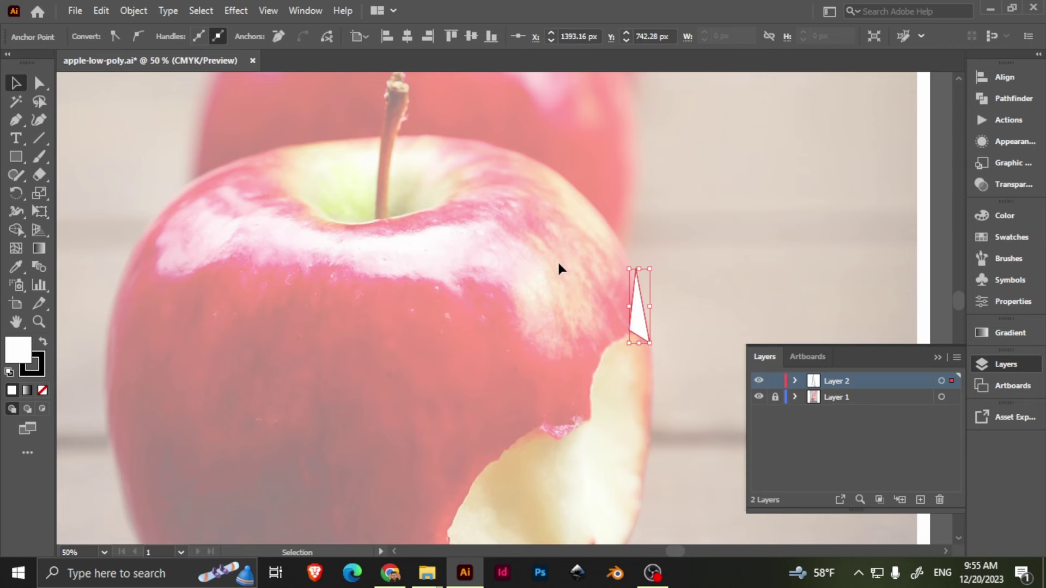
Set the narrow triangle's fill to None and its stroke weight to 3 pt
scroll(687, 307, "up", 3)
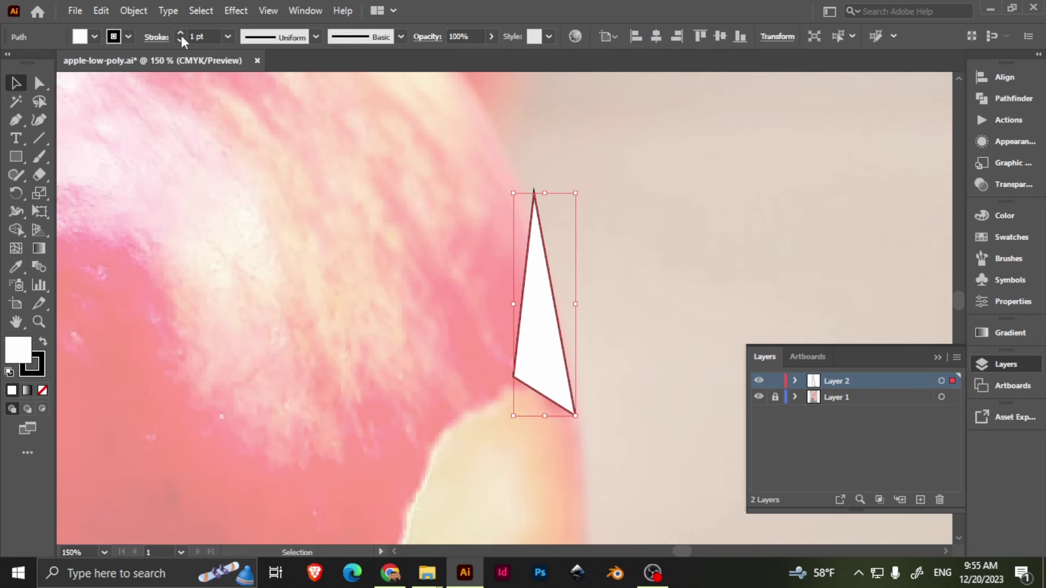
left_click(94, 37)
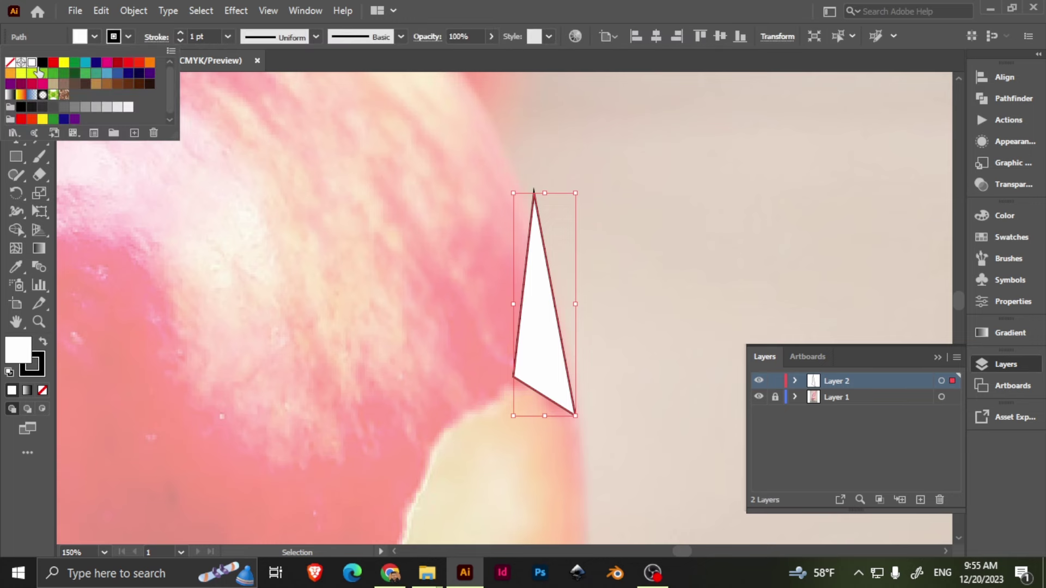
left_click(10, 63)
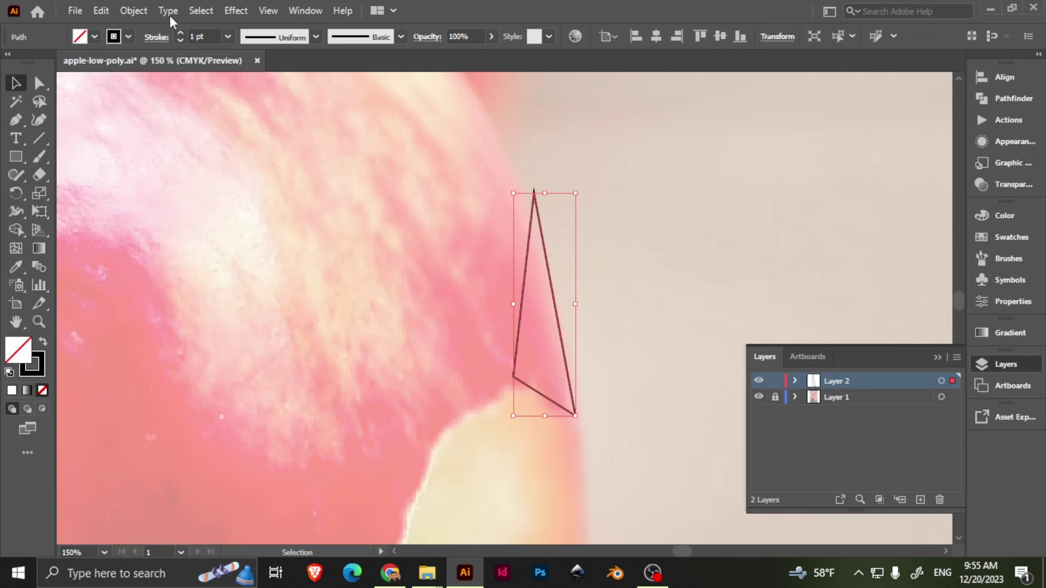
left_click(228, 36)
left_click(238, 135)
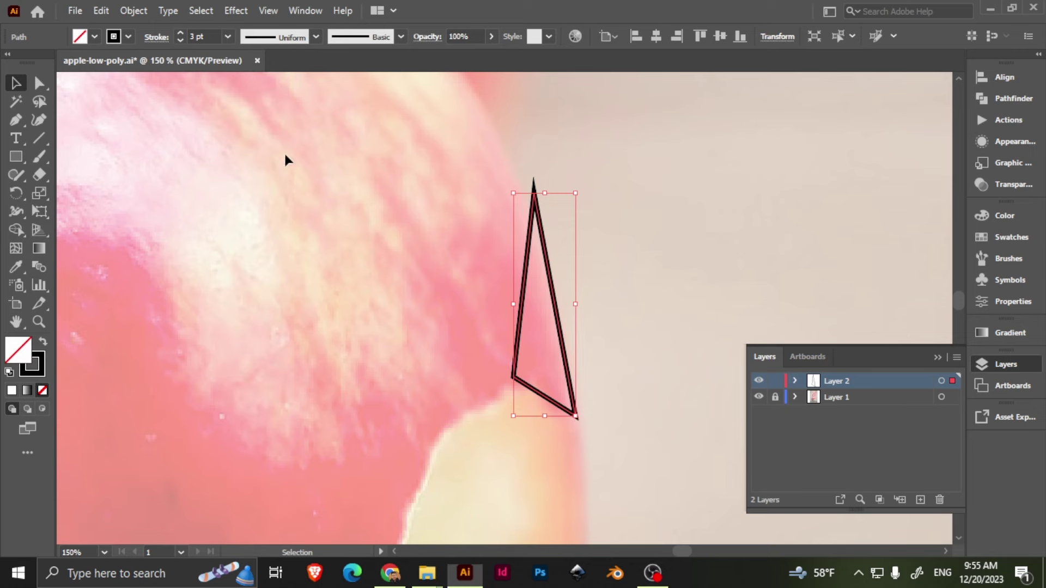
Delete the narrow triangle from the apple's edge after undoing a trial drag
left_click(685, 271)
key("ctrl+0")
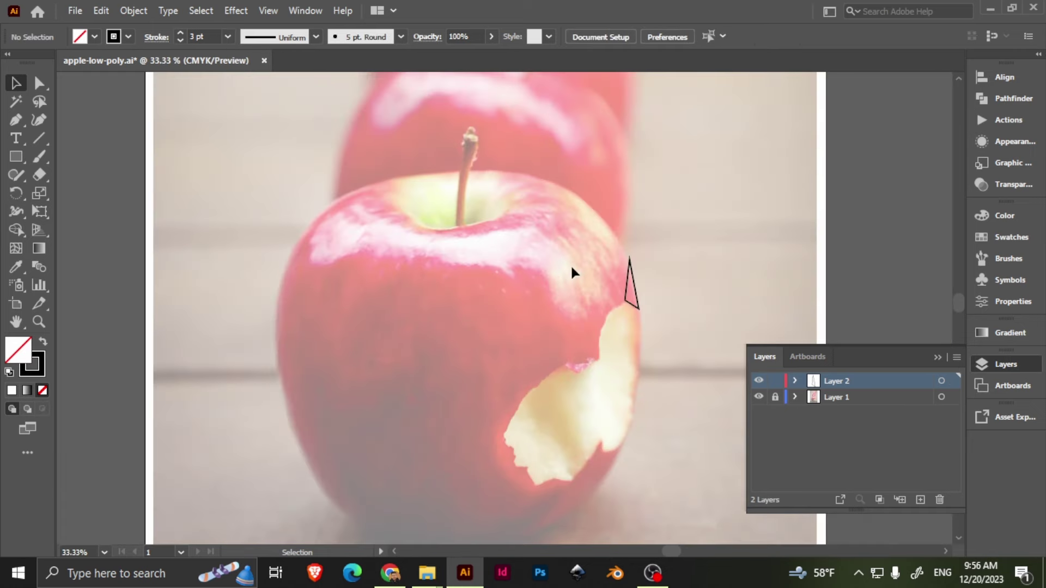
scroll(639, 309, "up", 3)
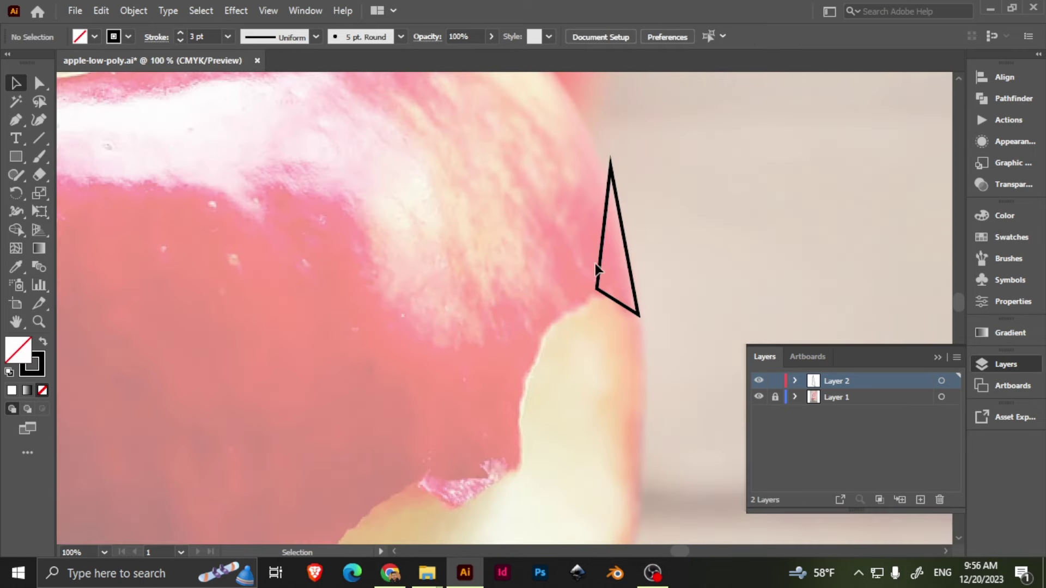
left_click(623, 237)
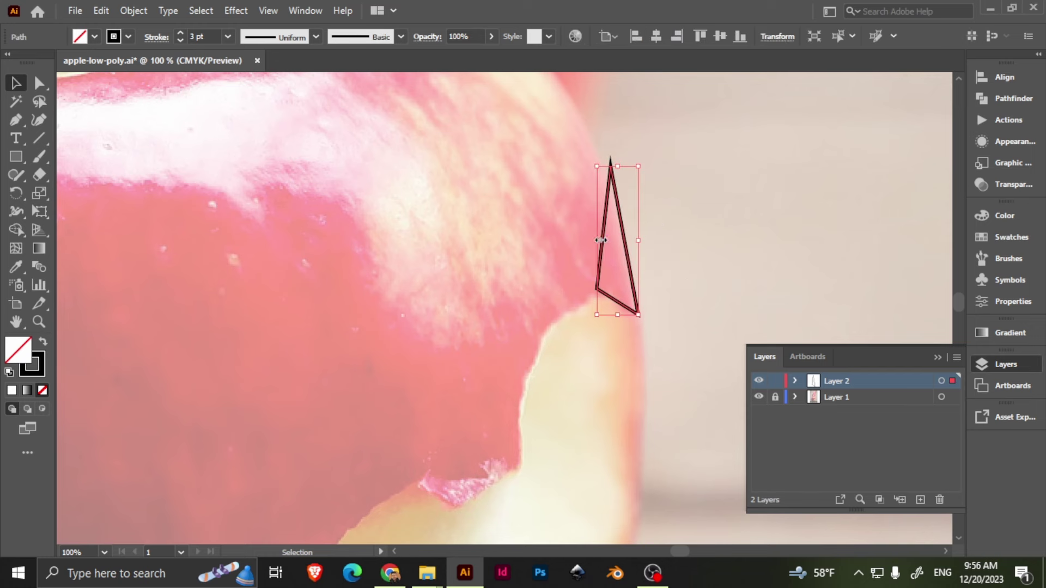
left_click_drag(597, 240, 394, 185)
key("ctrl+z")
key("Delete")
scroll(516, 293, "down", 2)
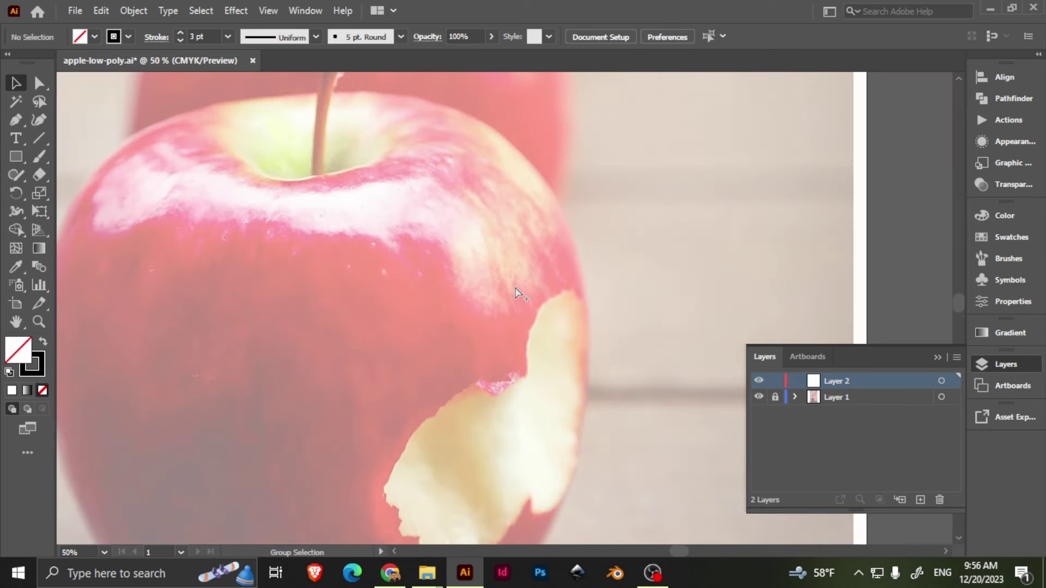
scroll(516, 293, "down", 2)
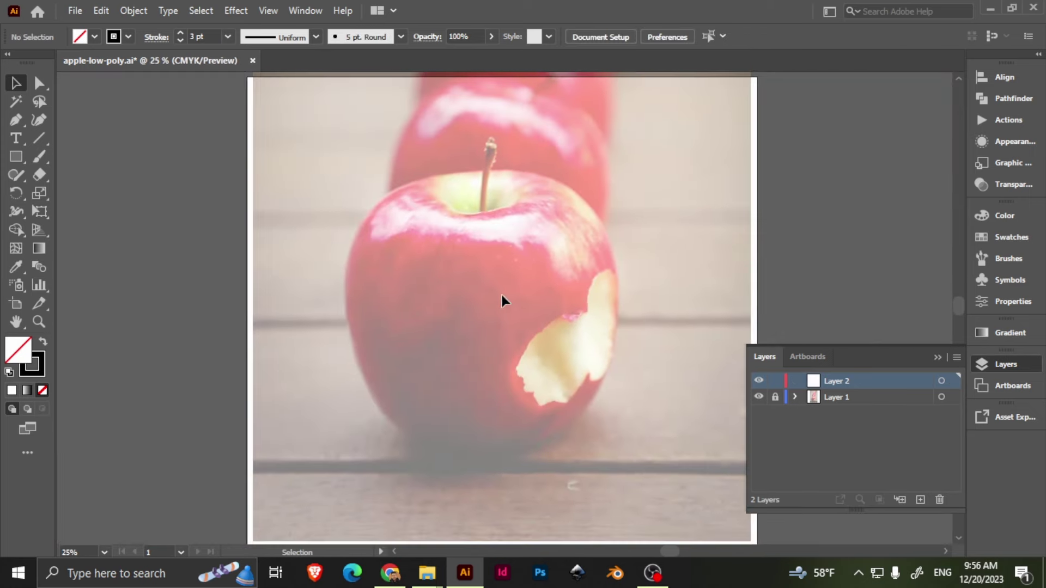
Draw a closed Pen tool triangle from the bite's upper tip along the apple's outer edge, undoing any accidental anchor removal
left_click(16, 119)
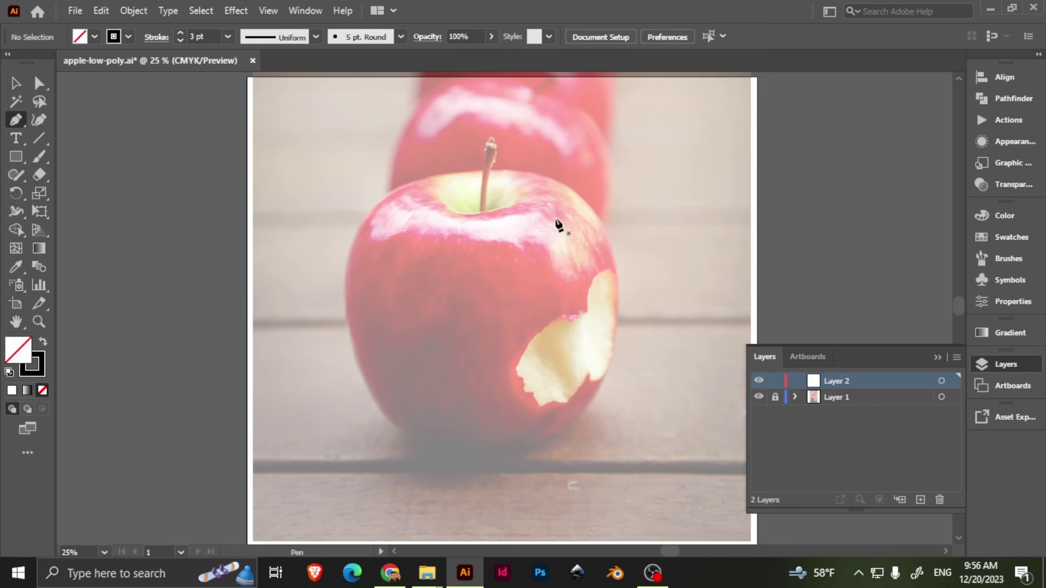
scroll(565, 252, "up", 4)
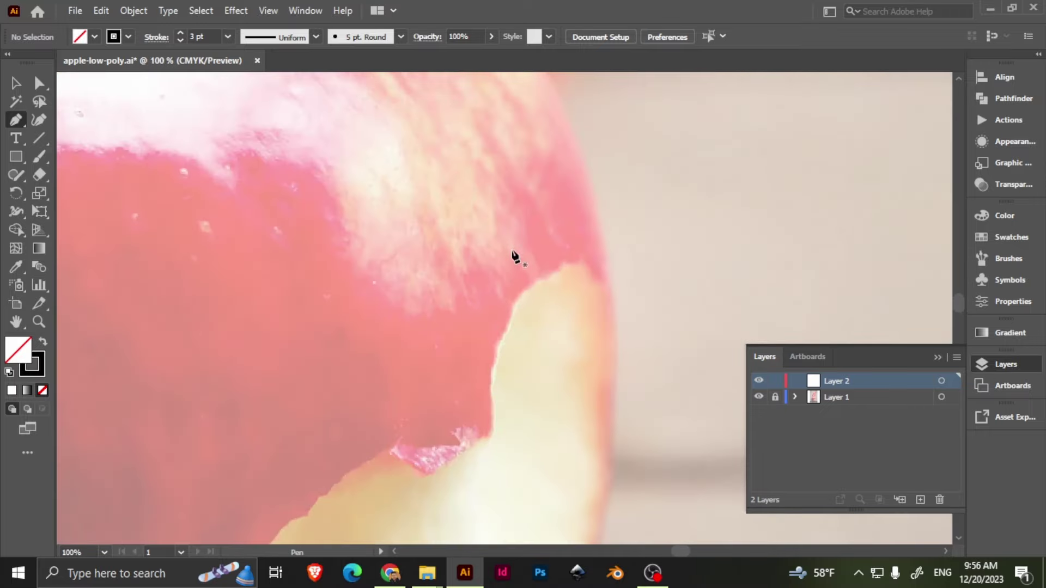
left_click_drag(513, 253, 536, 292)
left_click(556, 196)
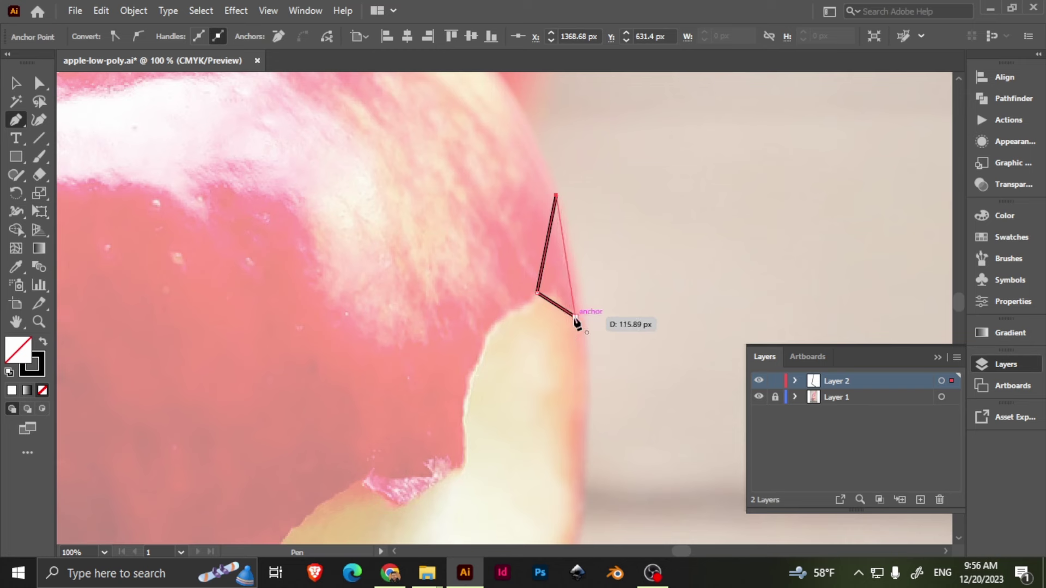
left_click(575, 316)
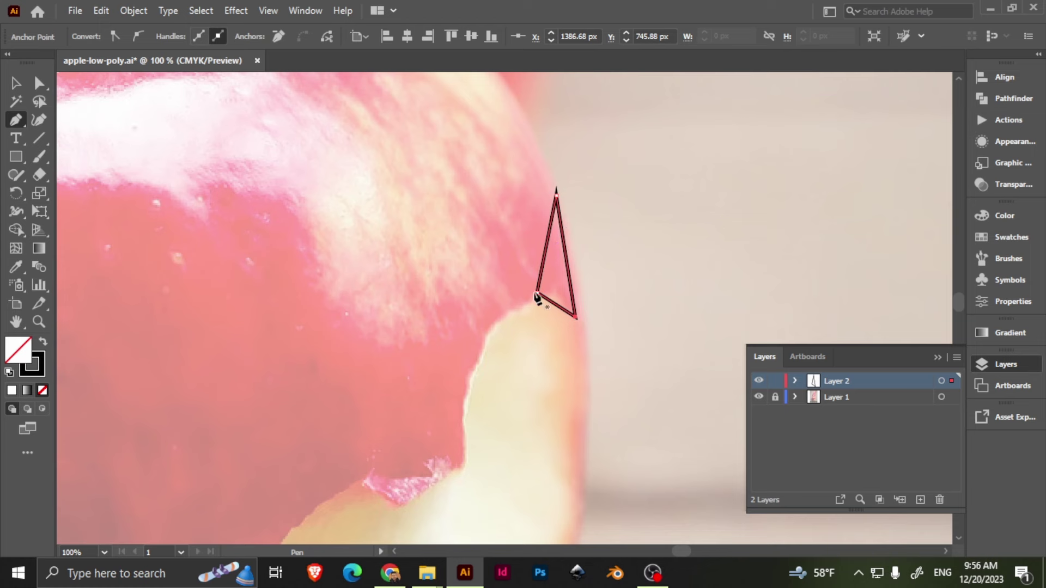
left_click(556, 191)
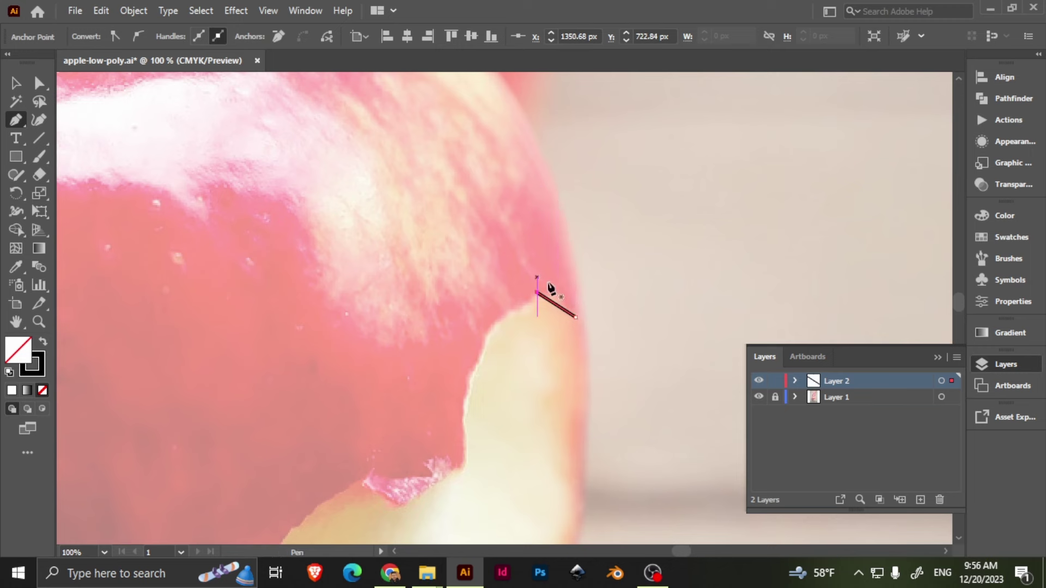
key("ctrl+z")
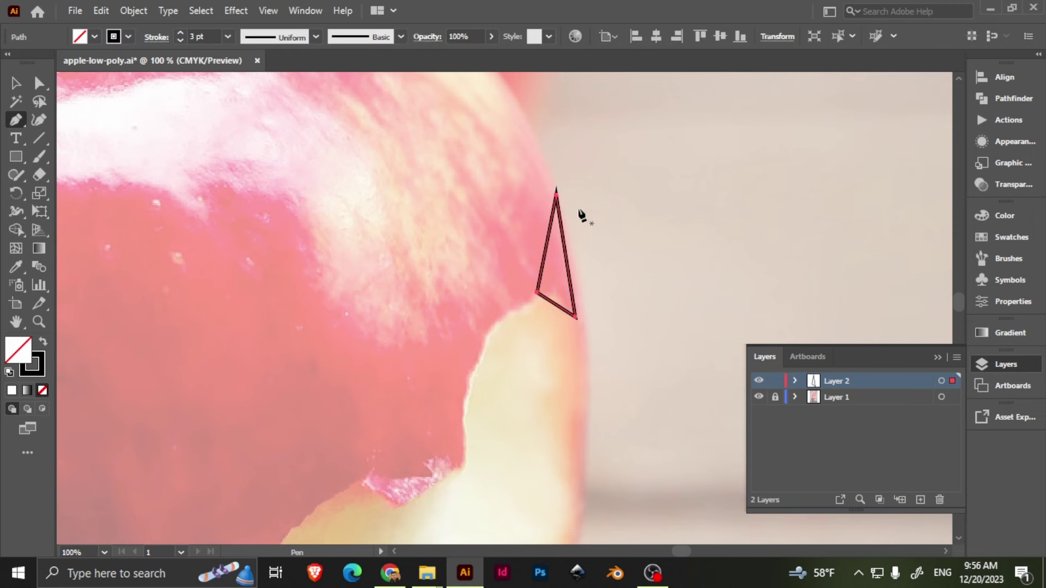
Draw a closed Pen tool triangle on the red skin, sharing the first triangle's corner at the bite's upper tip and following the bite edge
left_click(495, 321)
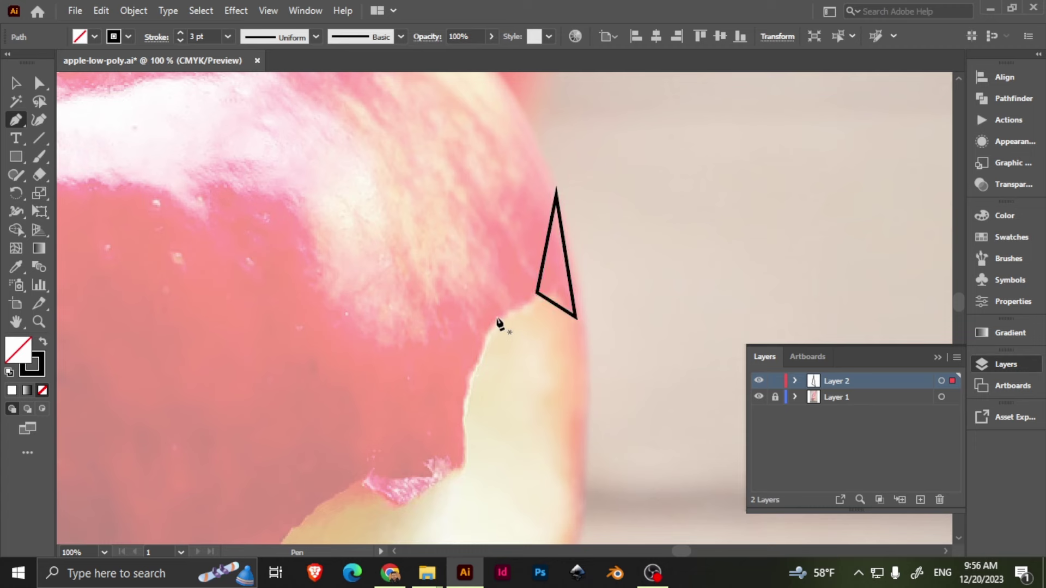
left_click(537, 294)
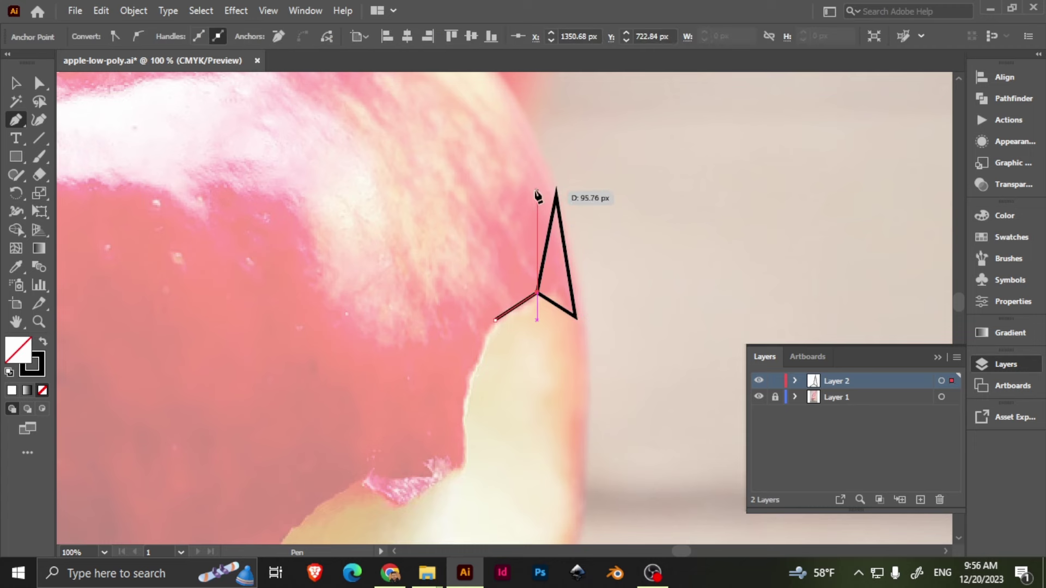
left_click(470, 207)
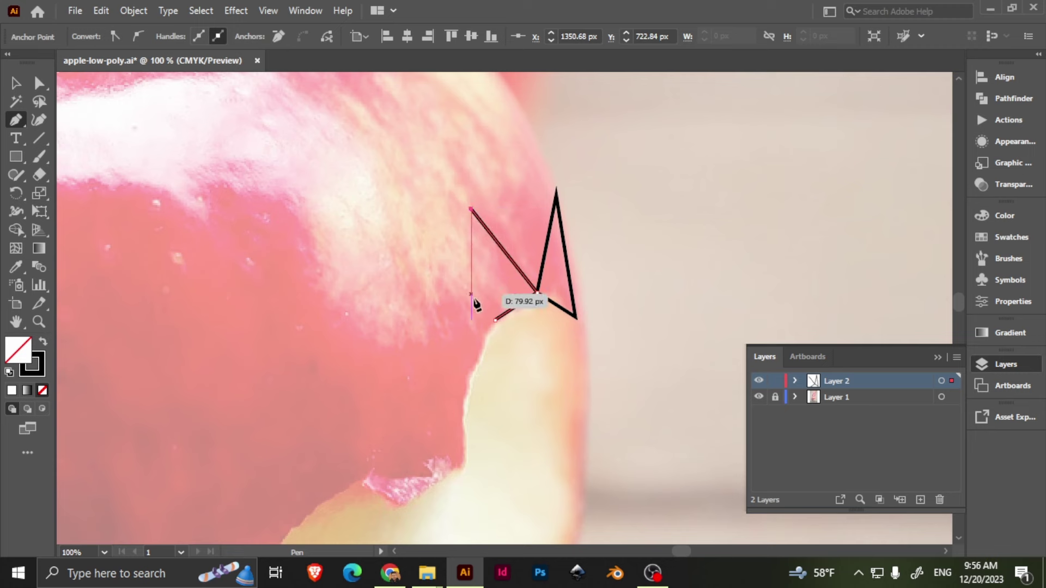
left_click(495, 320)
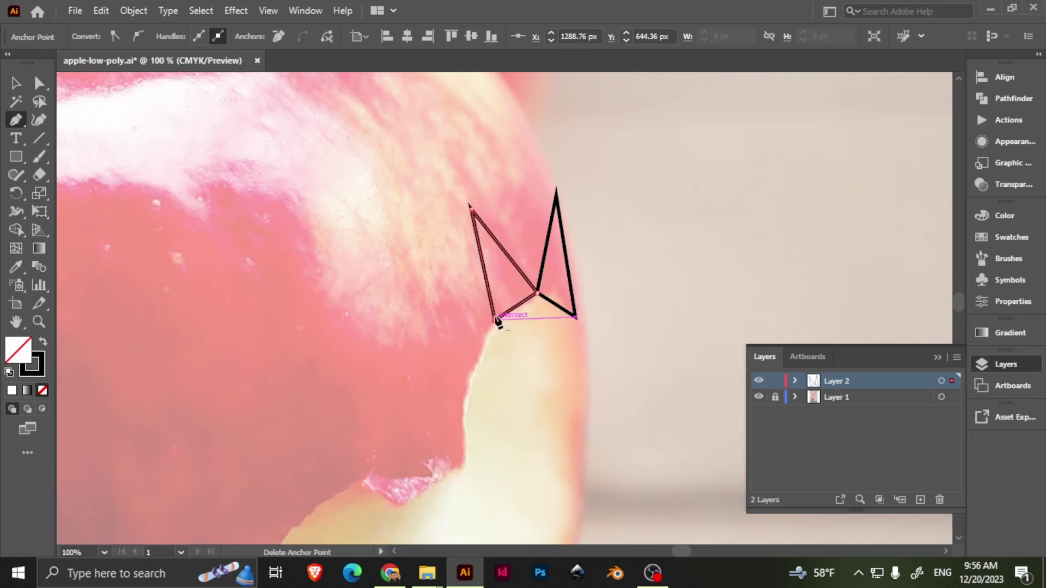
Fill the gap between the two triangles with a closed Pen tool triangle joining their upper corners and shared bite-tip corner
left_click(556, 191)
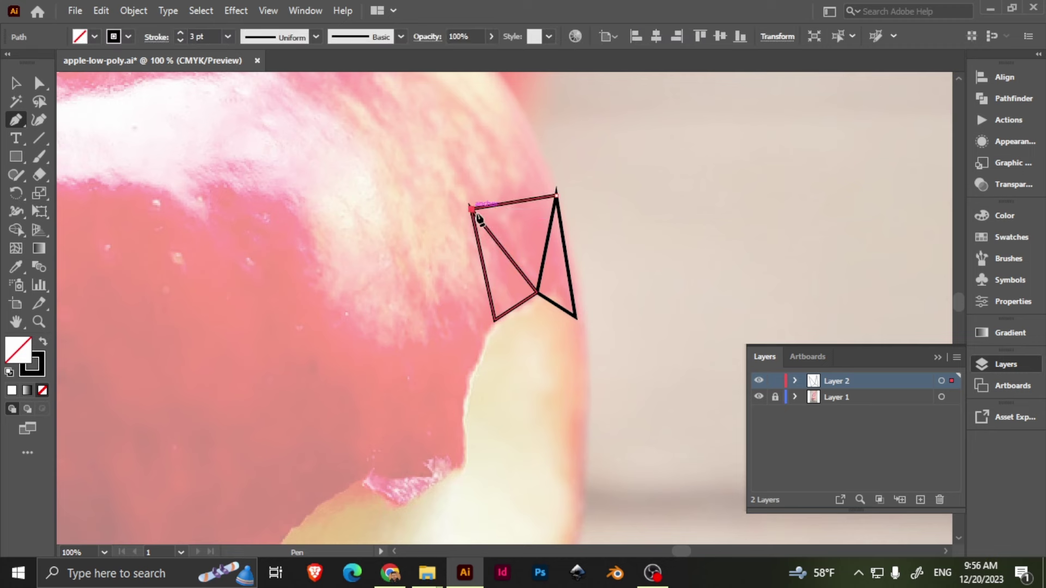
left_click(469, 207)
left_click(537, 294)
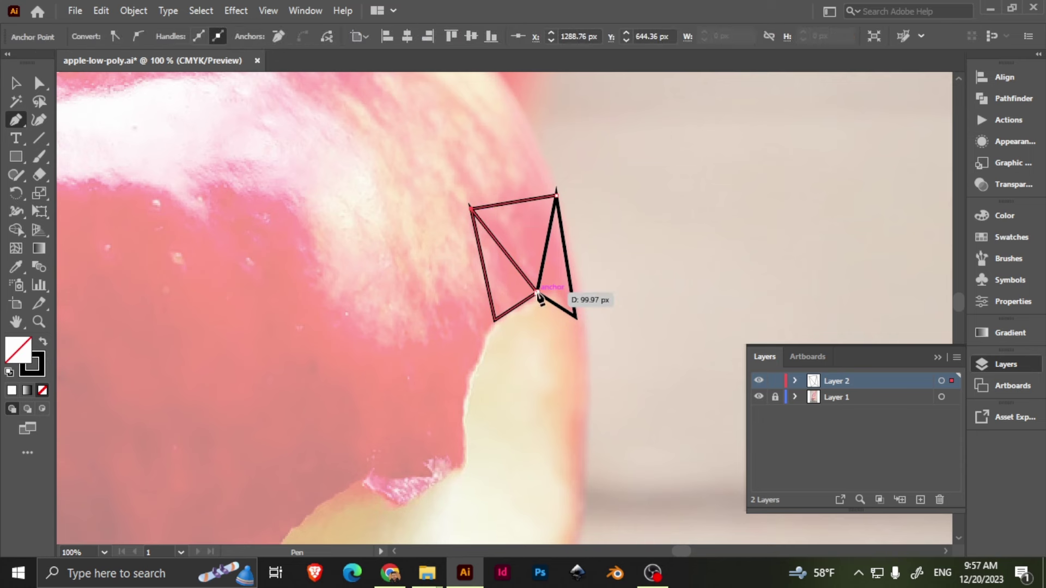
left_click(555, 191)
Draw a closed Pen tool triangle above the middle one, sharing its upper side and peaking on the apple's outer edge, and deselect it
left_click_drag(403, 252, 502, 223)
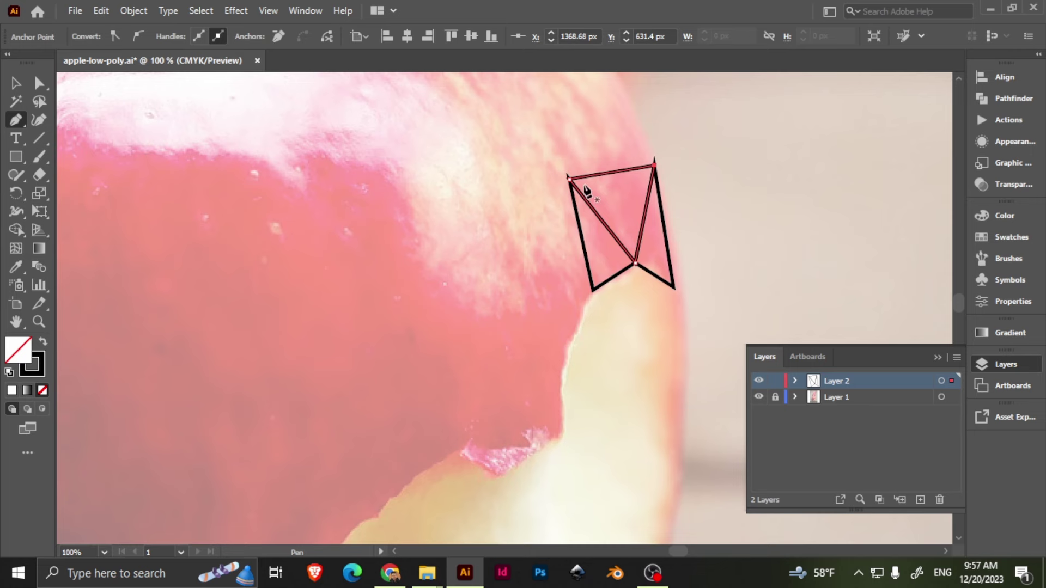
left_click_drag(612, 170, 582, 307)
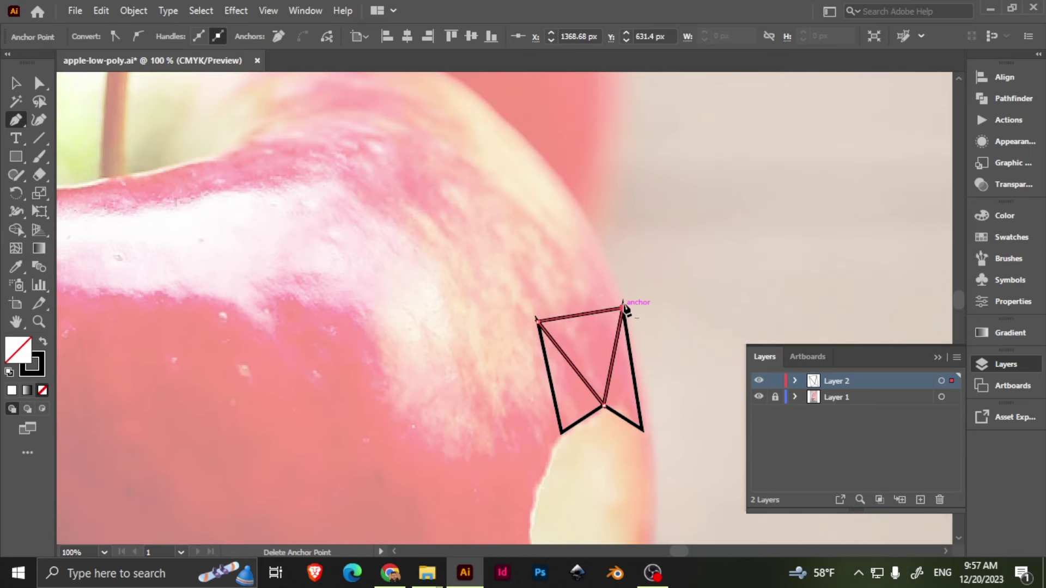
key("a")
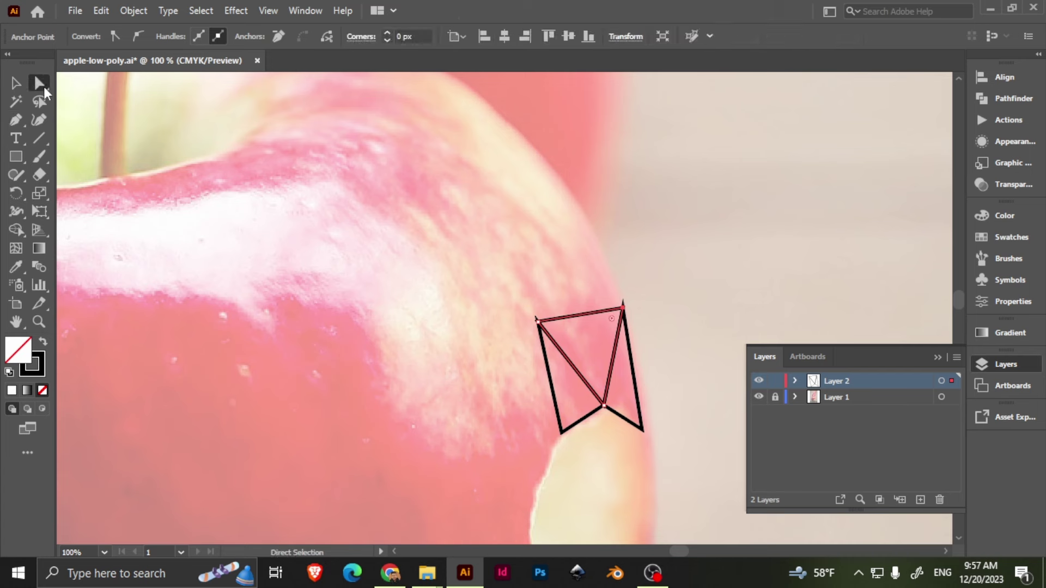
left_click(626, 277)
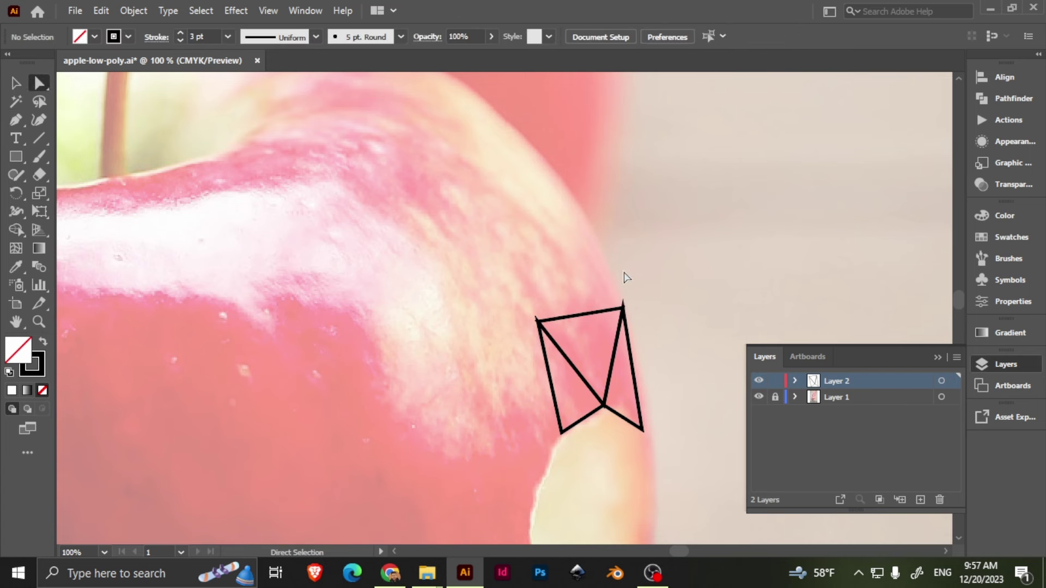
key("p")
left_click(622, 308)
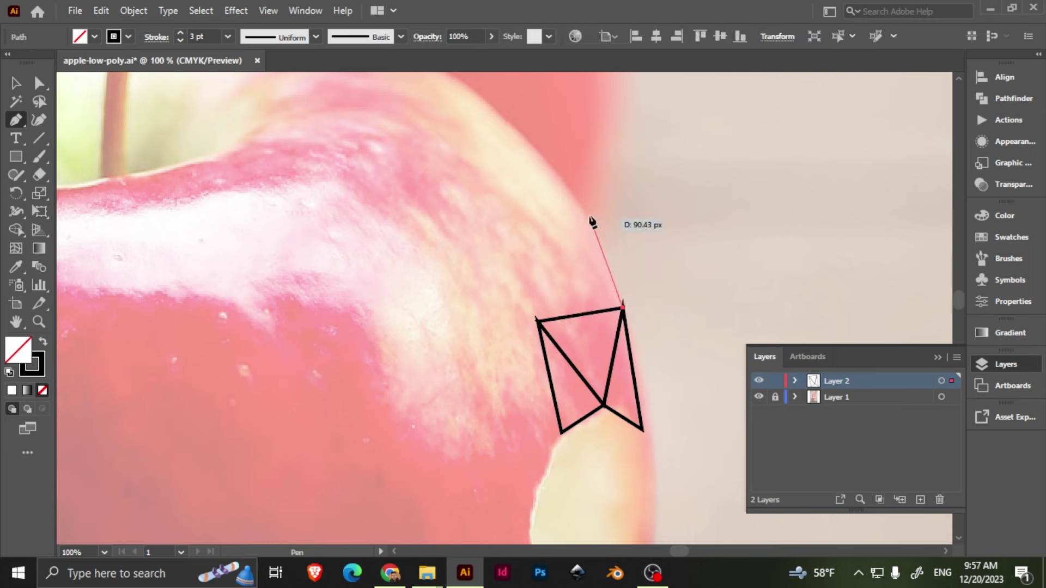
left_click(587, 214)
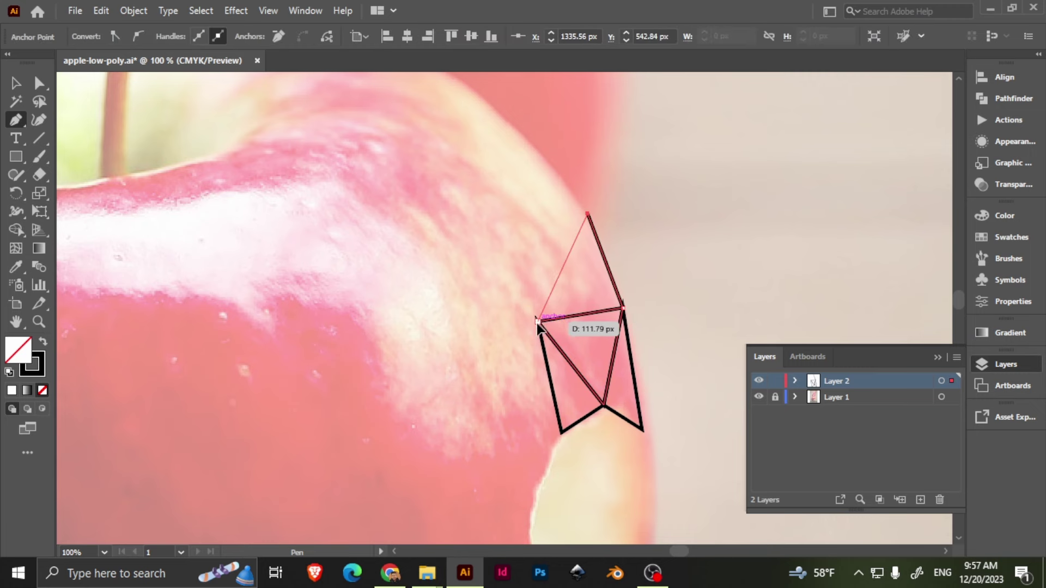
left_click(537, 322)
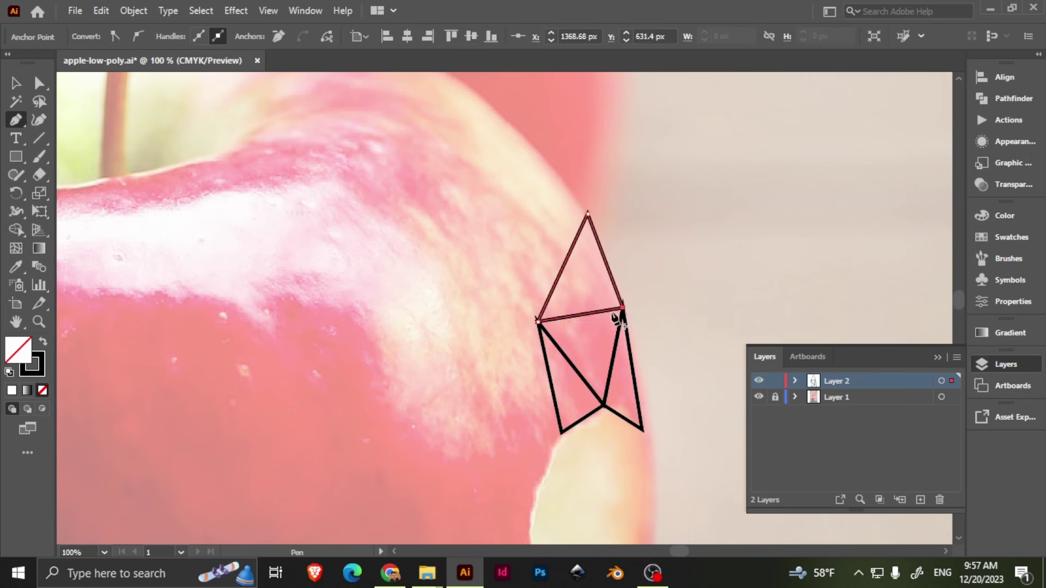
left_click(622, 308)
key("a")
left_click(557, 267)
Draw a narrow closed Pen tool triangle beside the inner triangle's long side, with its lowest corner further down the bite edge
scroll(557, 266, "down", 4)
scroll(557, 272, "left", 3)
scroll(558, 283, "down", 2)
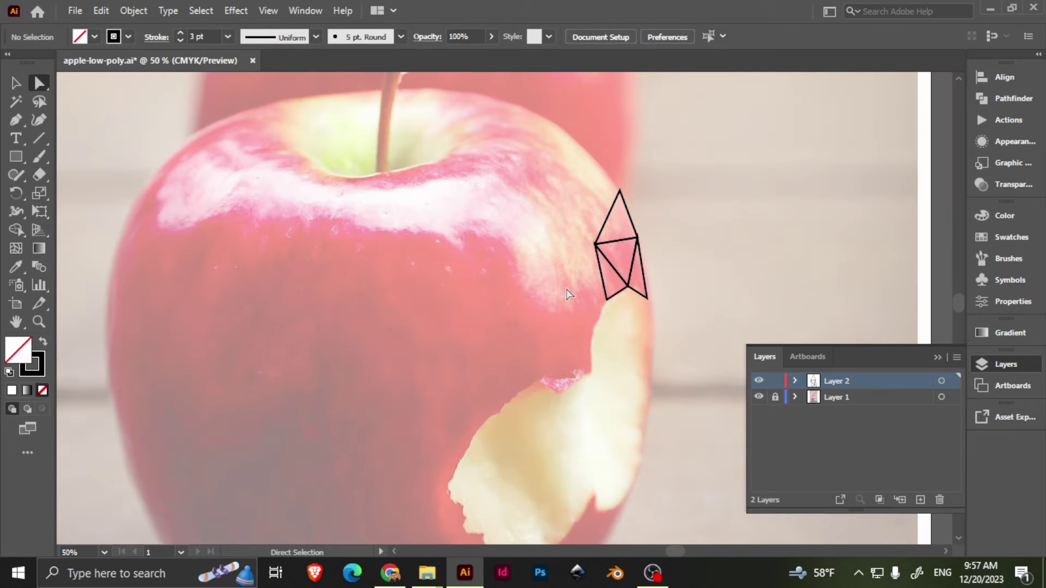
scroll(517, 295, "right", 2)
scroll(489, 283, "up", 2)
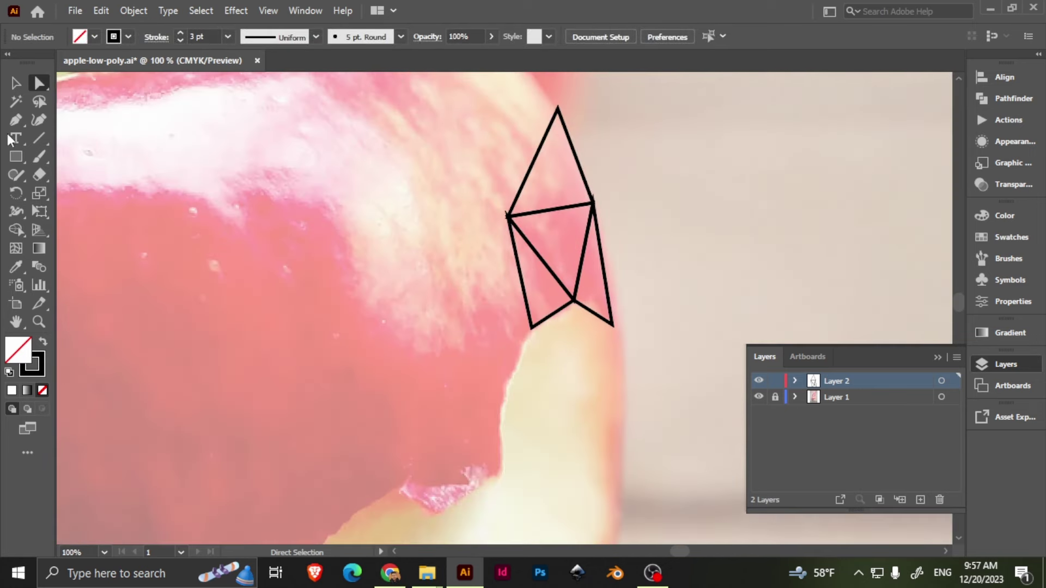
scroll(305, 248, "down", 2)
scroll(305, 247, "left", 1)
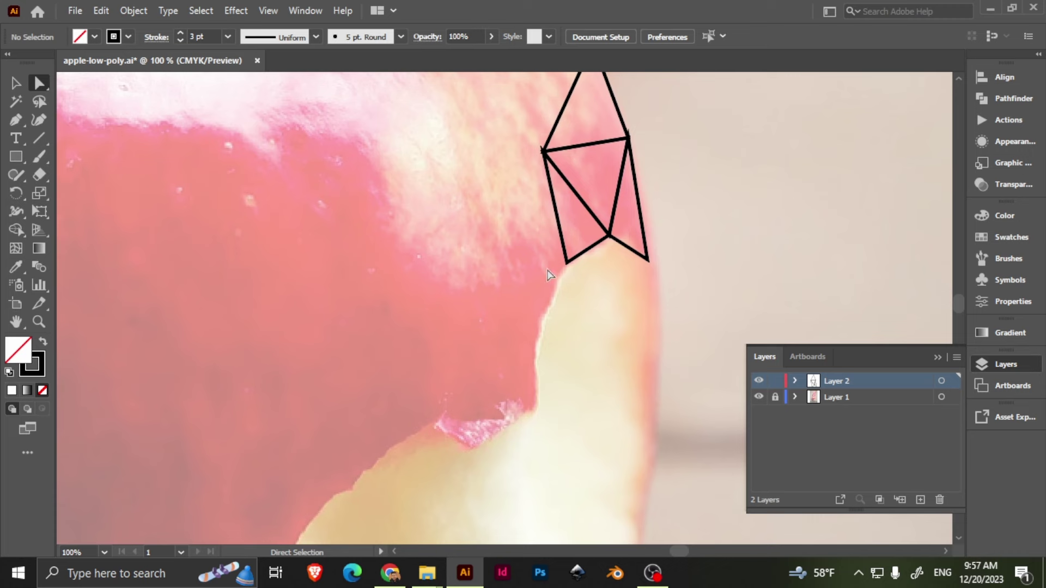
key("p")
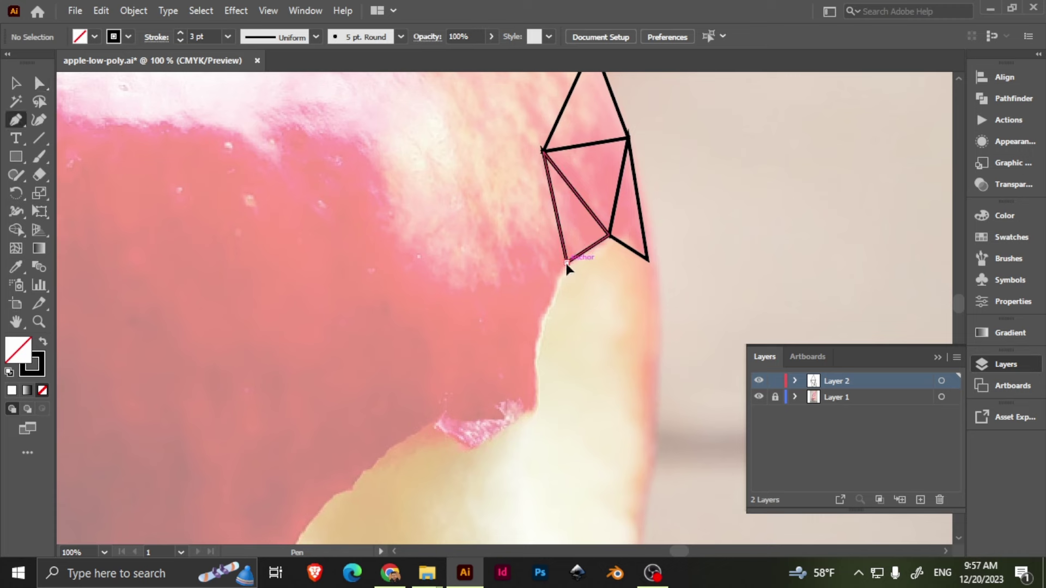
left_click(567, 263)
left_click(545, 310)
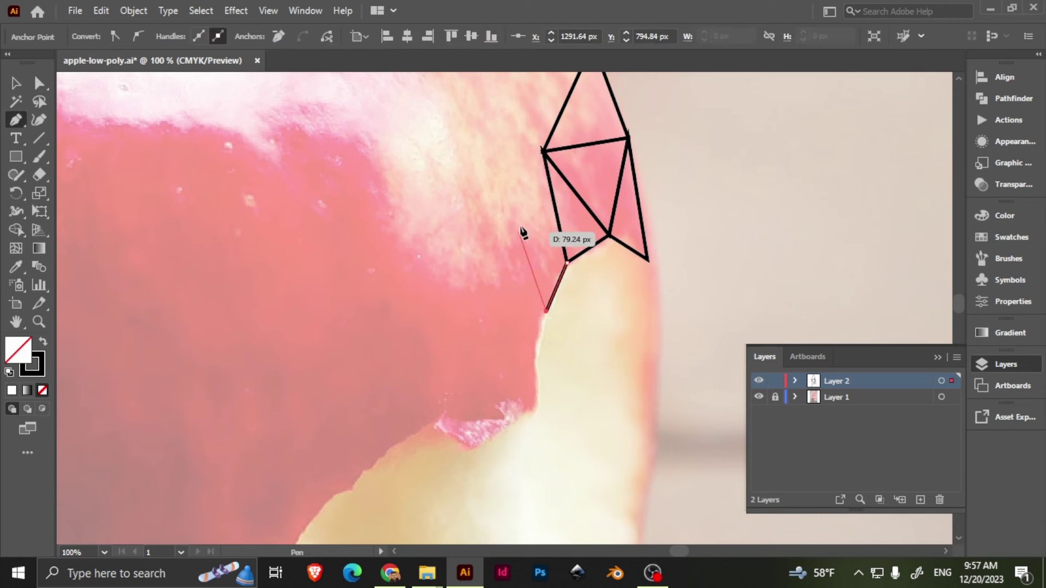
left_click(543, 151)
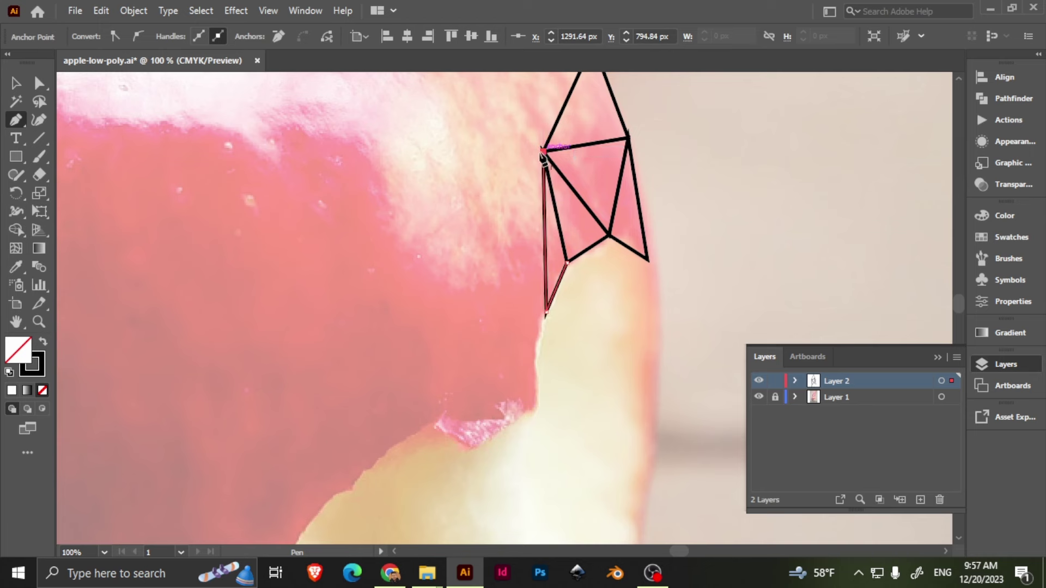
left_click(567, 263)
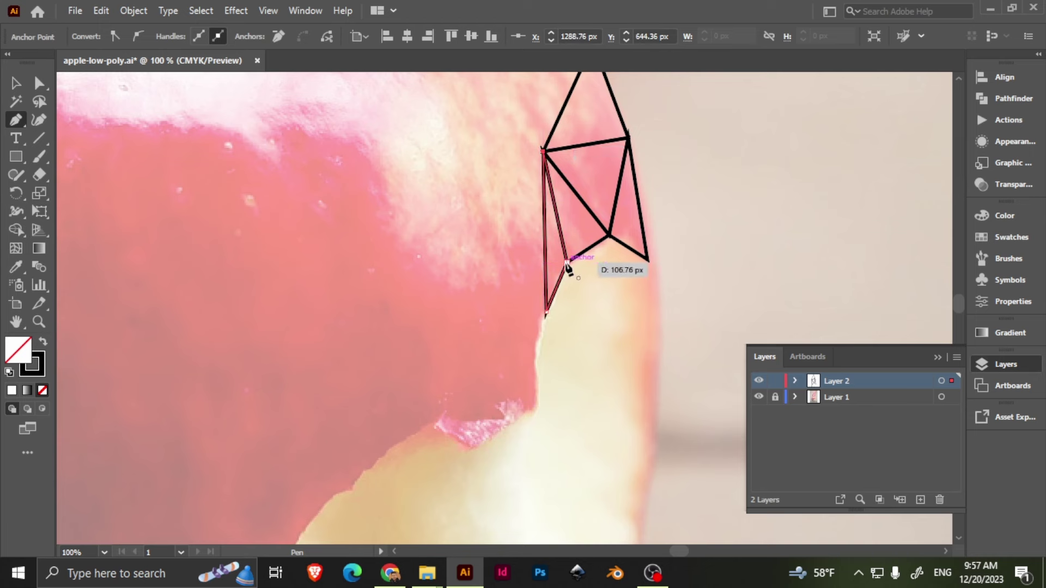